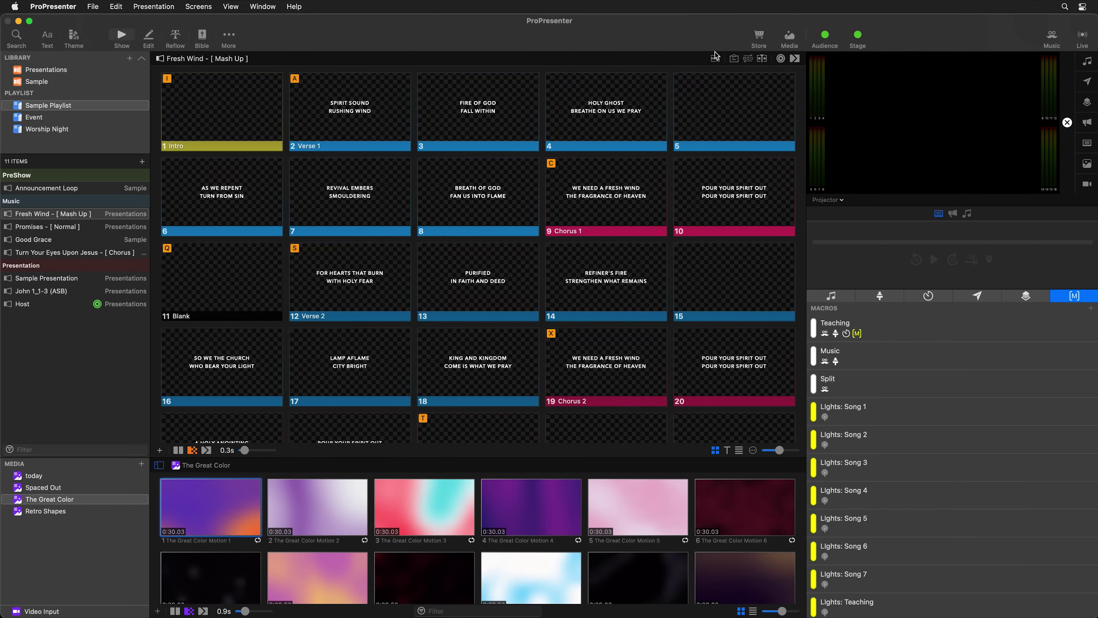
Step: Show the Fresh Wind [Mash Up] timeline with its slide cues, two background videos and audio track
left_click(764, 59)
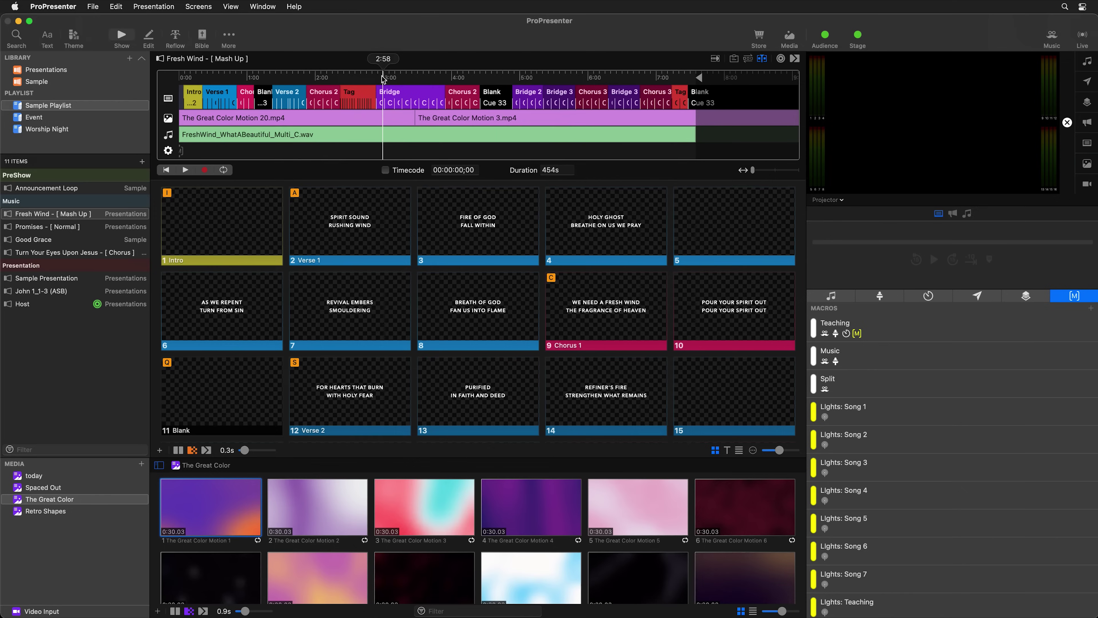
Step: Play the Fresh Wind timeline from the start, stopping once 'Fire of God / Fall Within' is live
left_click(165, 169)
left_click(186, 169)
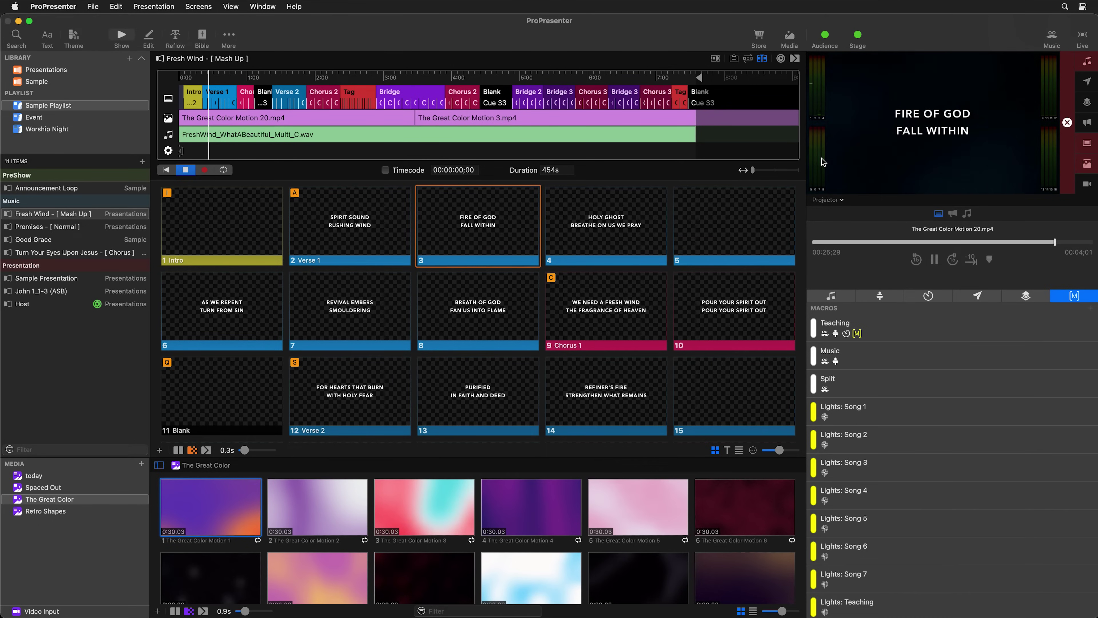
left_click(187, 170)
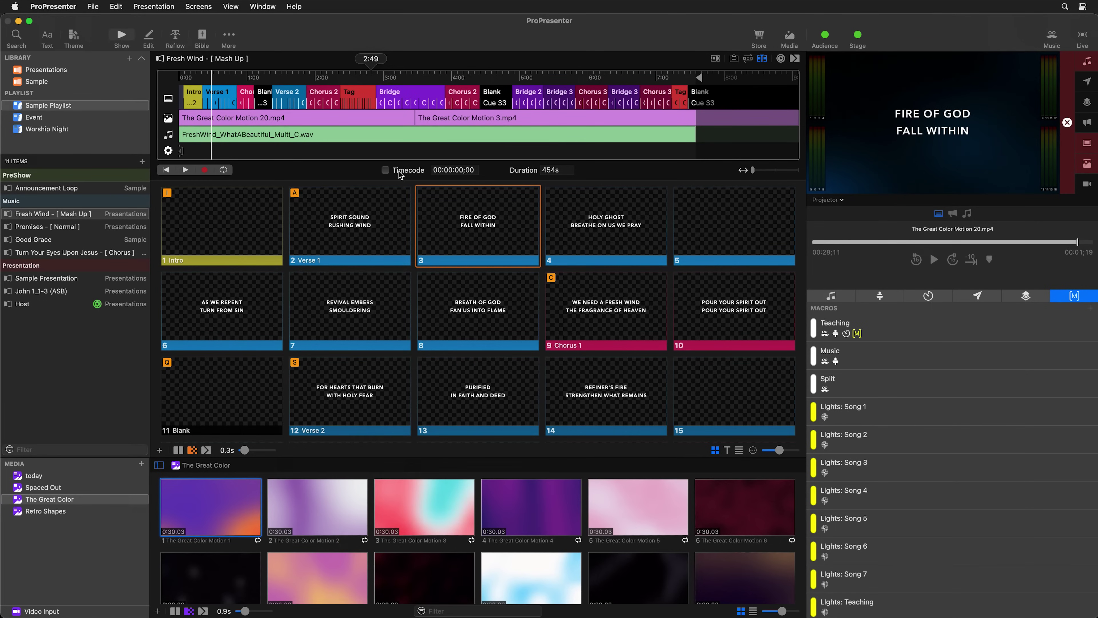
Step: Clear all output, then bring up Promises - [ Normal ] and its empty 300s timeline
left_click(1070, 168)
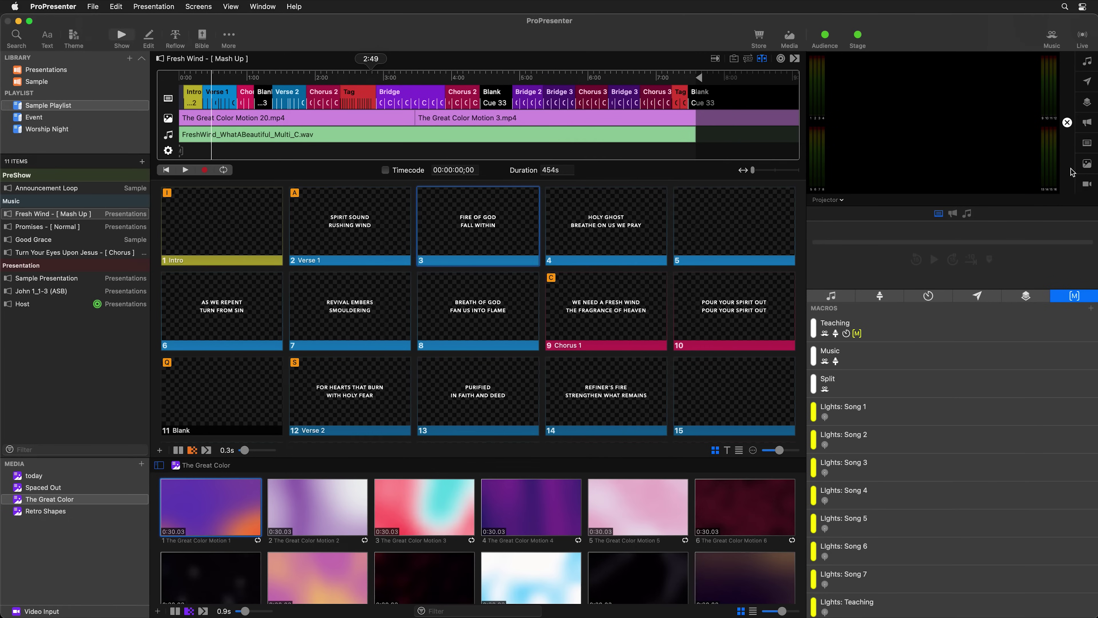
left_click(51, 230)
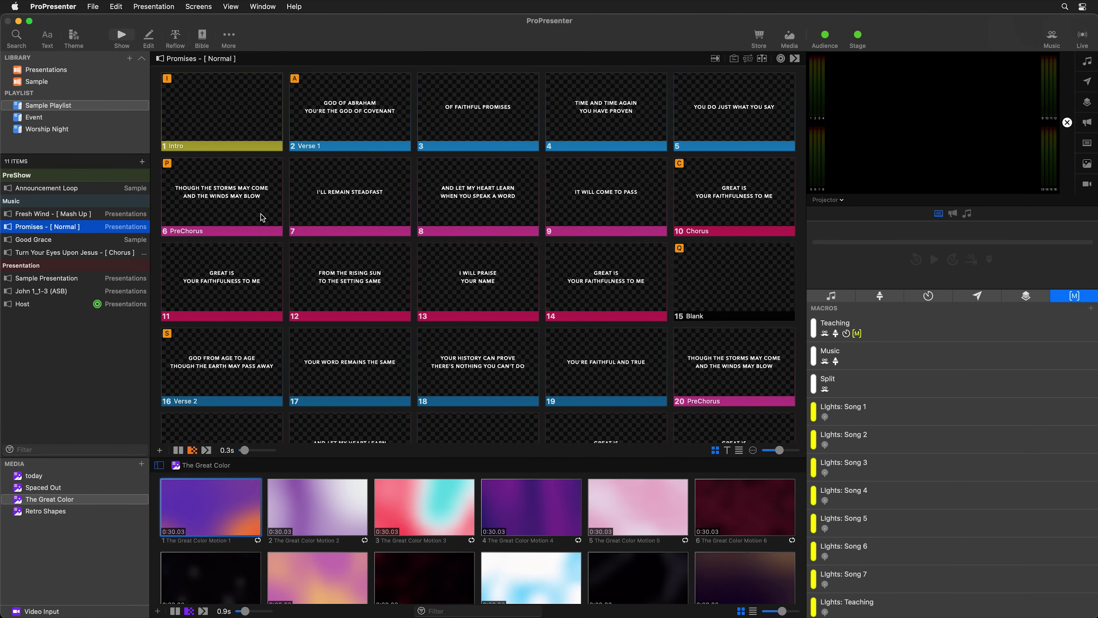
left_click(764, 60)
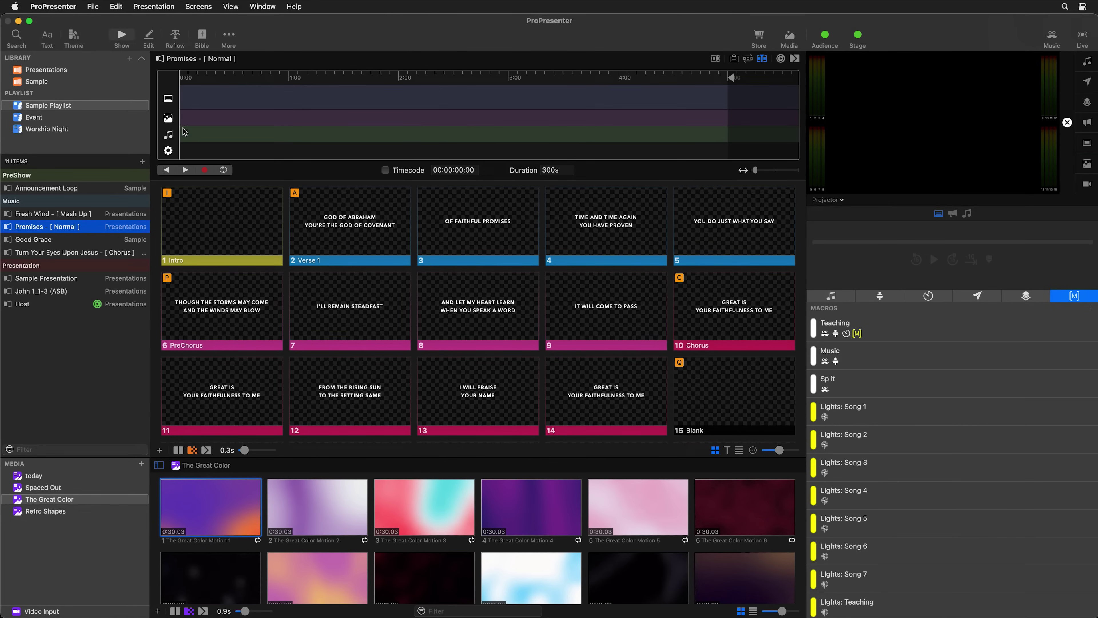
Step: Place Promises_A_NorthPoint_Multi.wav at 0:00 on a new audio track and extend the timeline to 315s
right_click(195, 135)
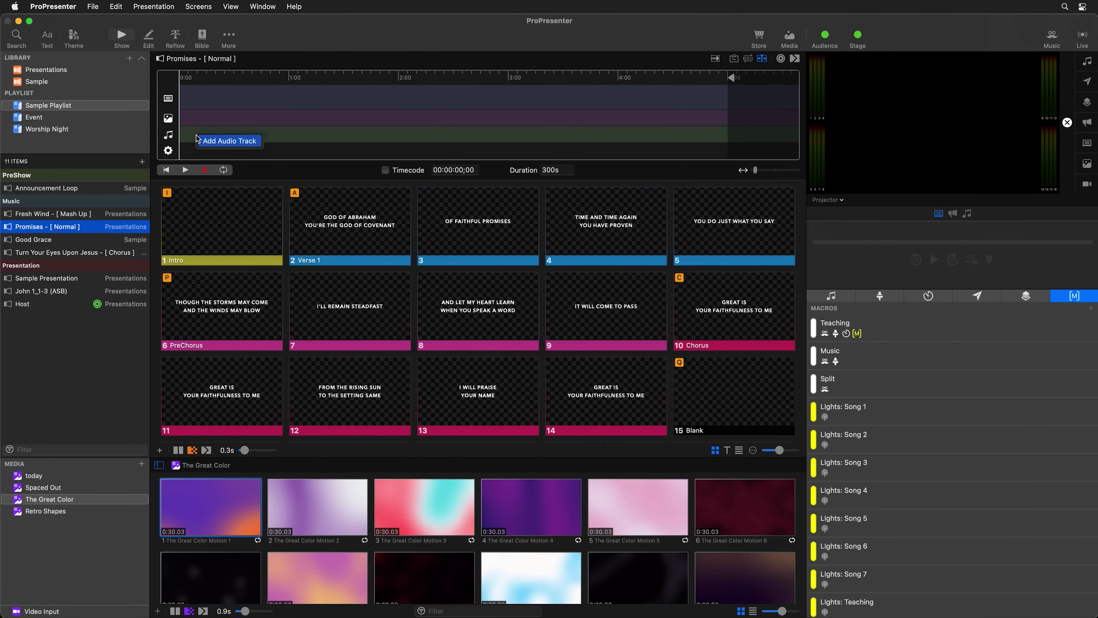
left_click(232, 143)
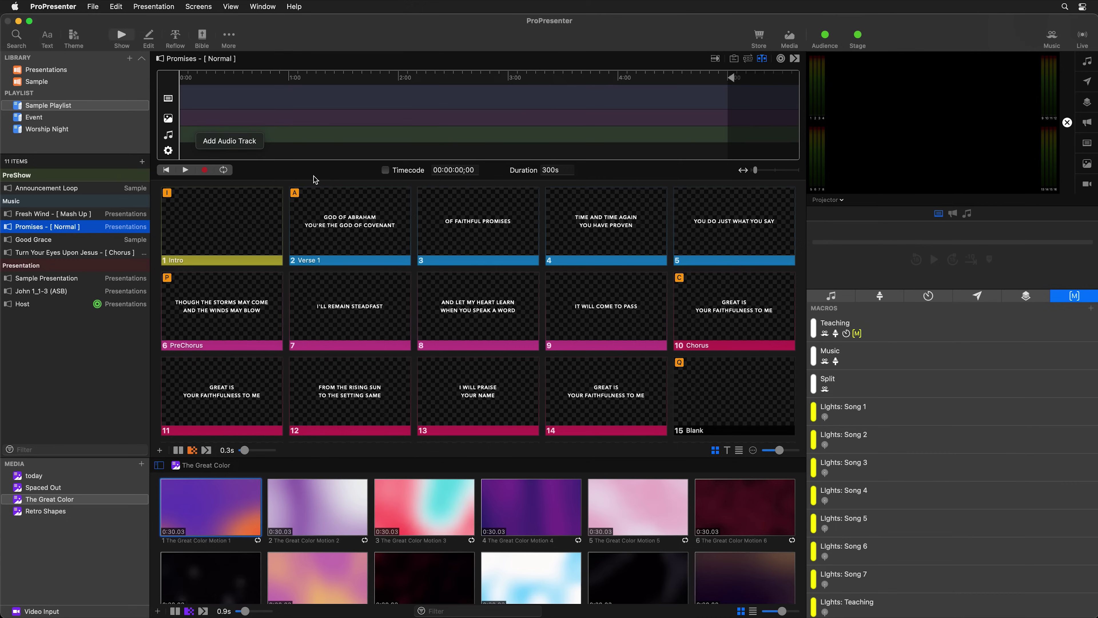
left_click(831, 295)
left_click_drag(883, 484, 230, 138)
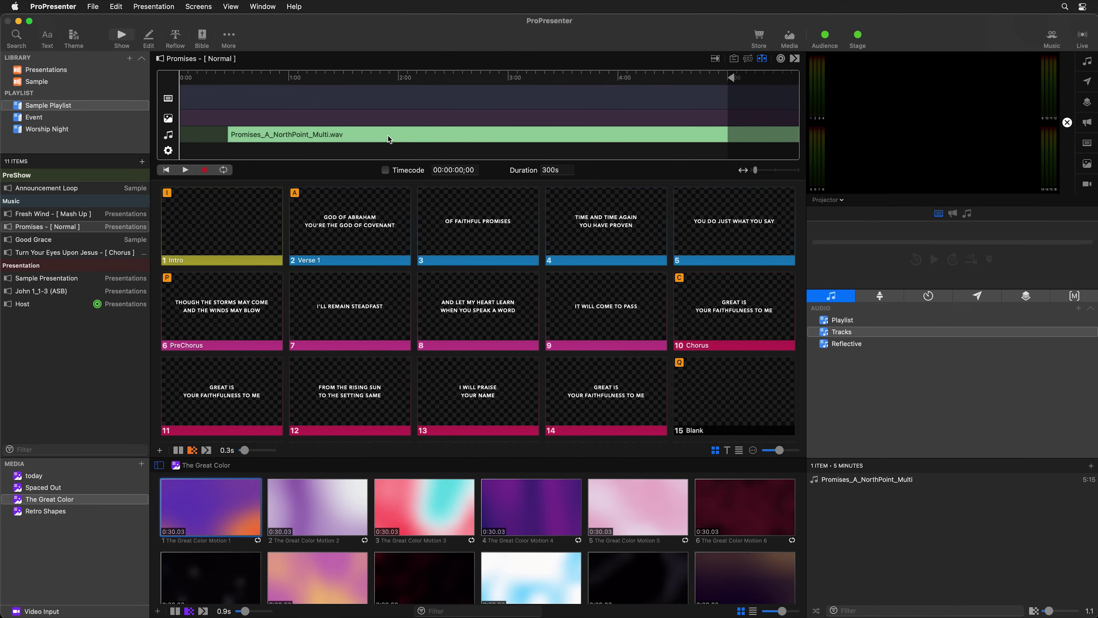
left_click_drag(422, 135, 366, 136)
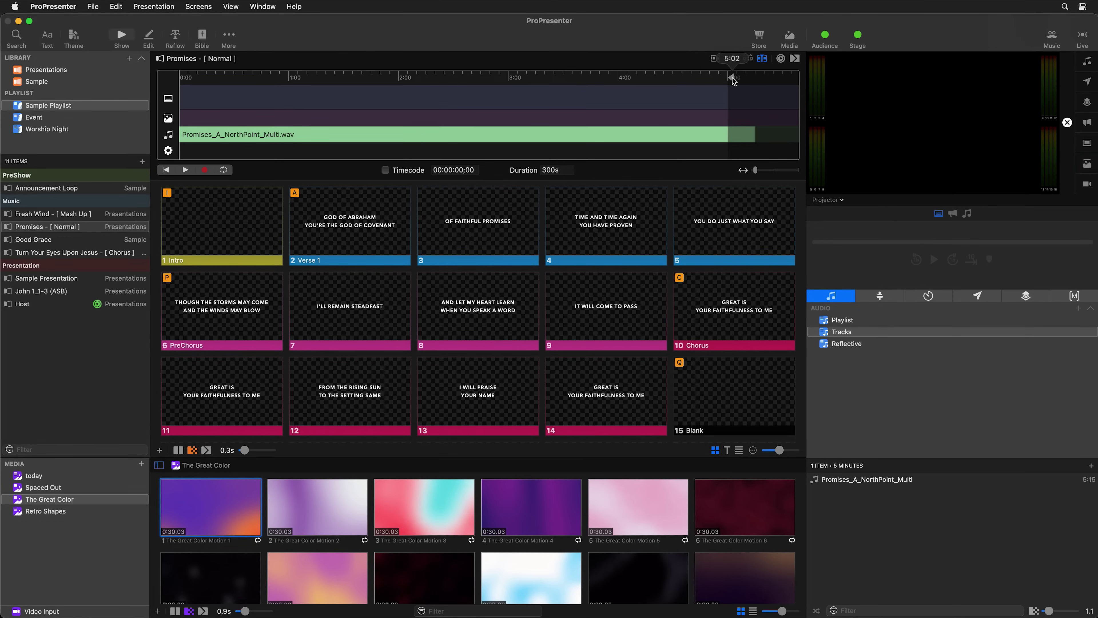
left_click_drag(732, 78, 762, 84)
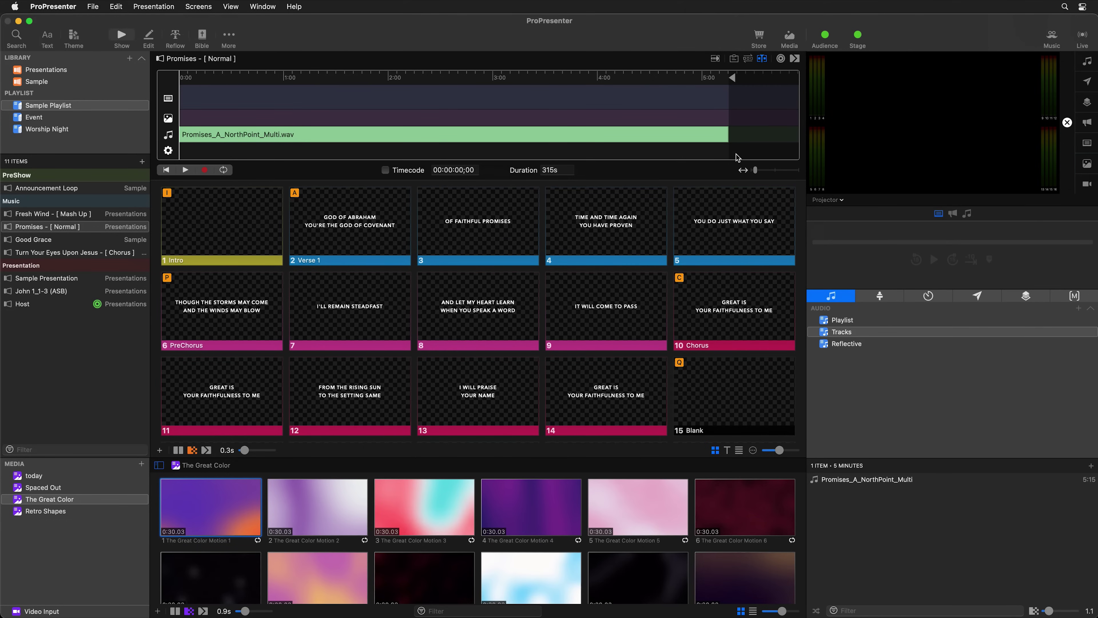
Step: Record Great Color Motion 4 at the start and Great Color Motion 1 at about 2:35
left_click(206, 170)
left_click(531, 514)
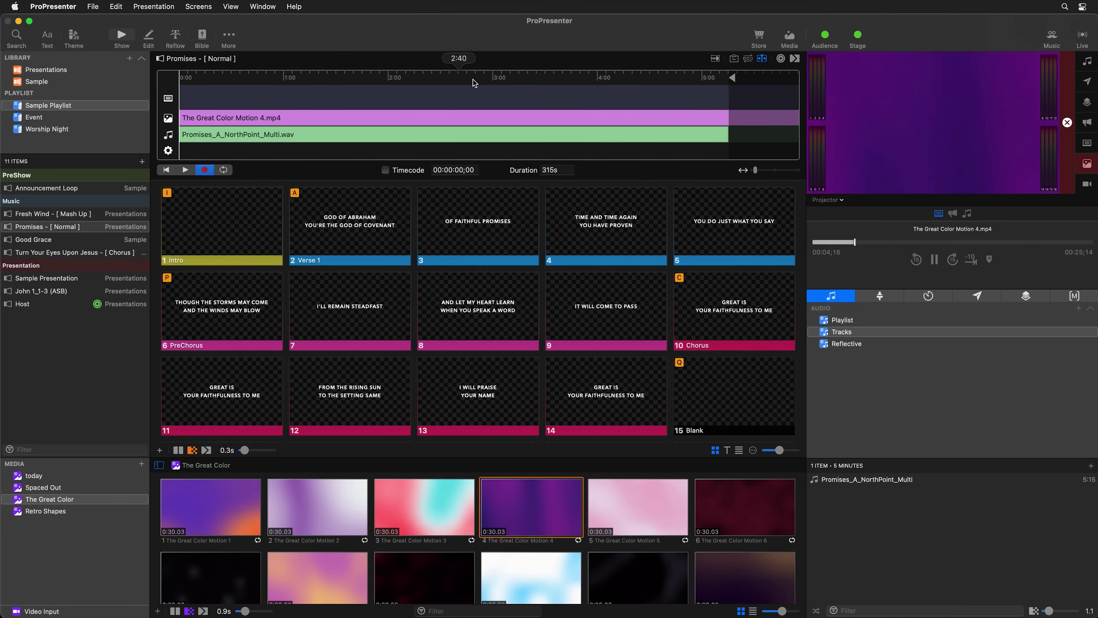
left_click(453, 82)
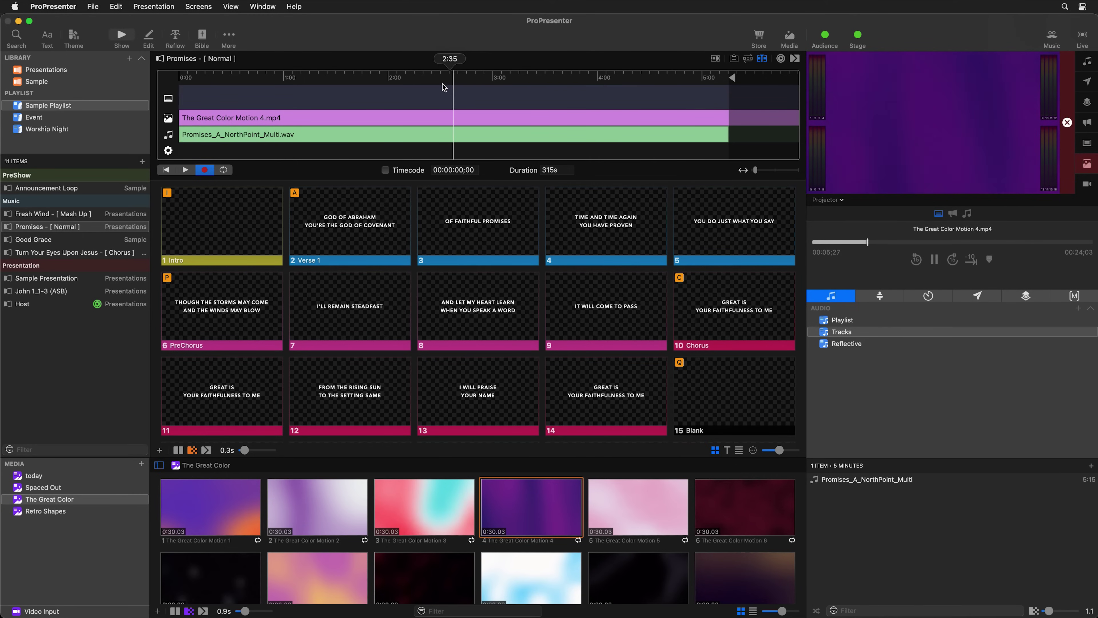
left_click(219, 520)
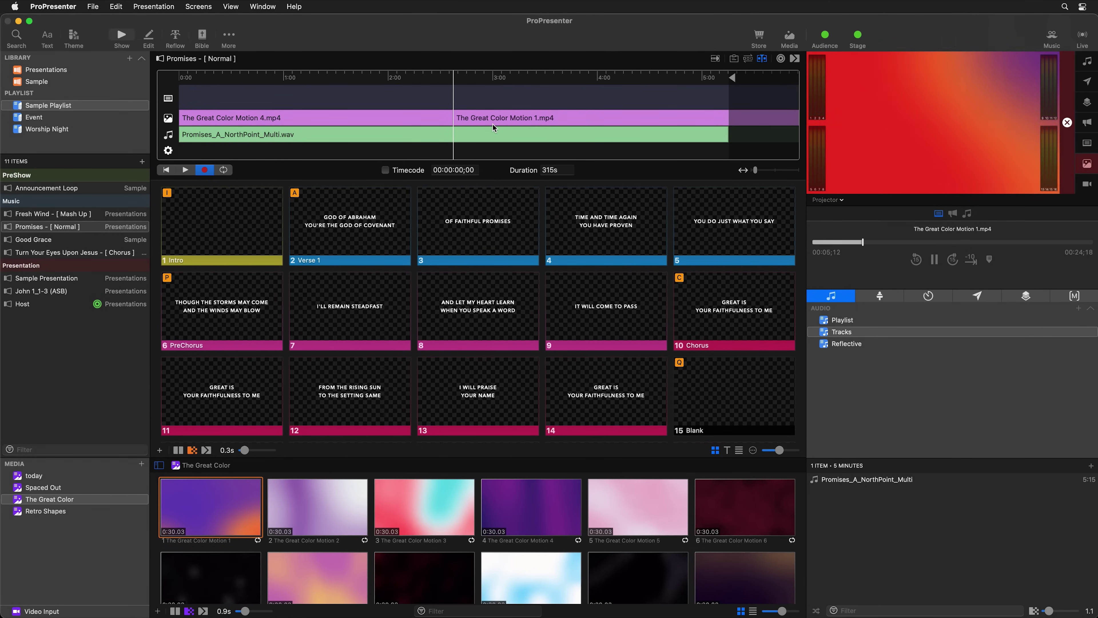
Step: While the timeline plays, record cues for Intro, Verse 1, slides 3, PreChorus, 7, Chorus and 11
left_click(185, 170)
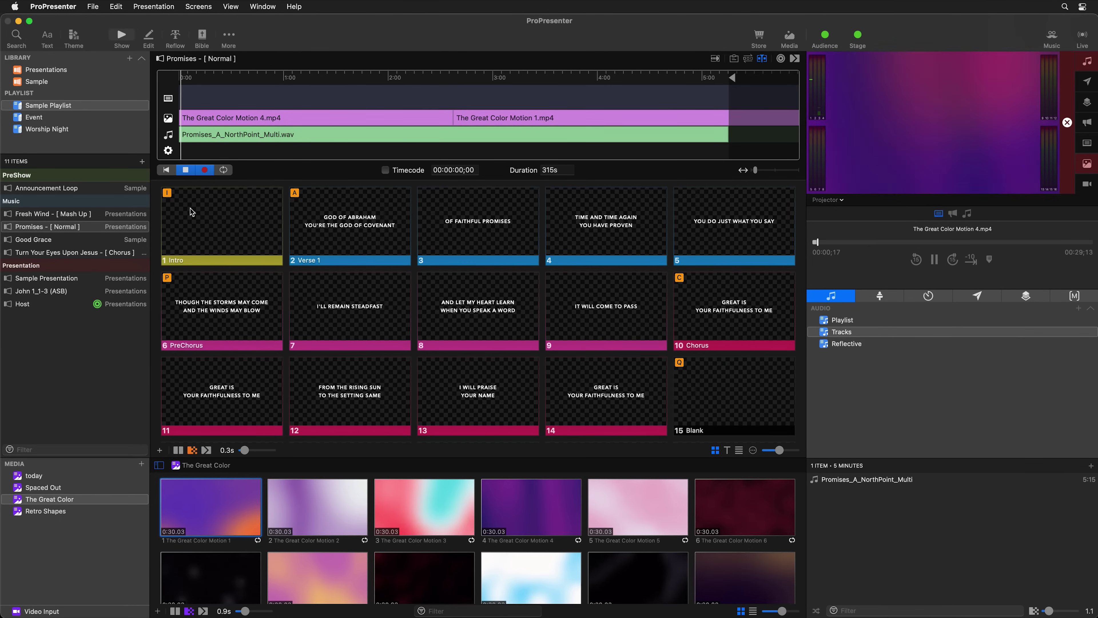
left_click(228, 236)
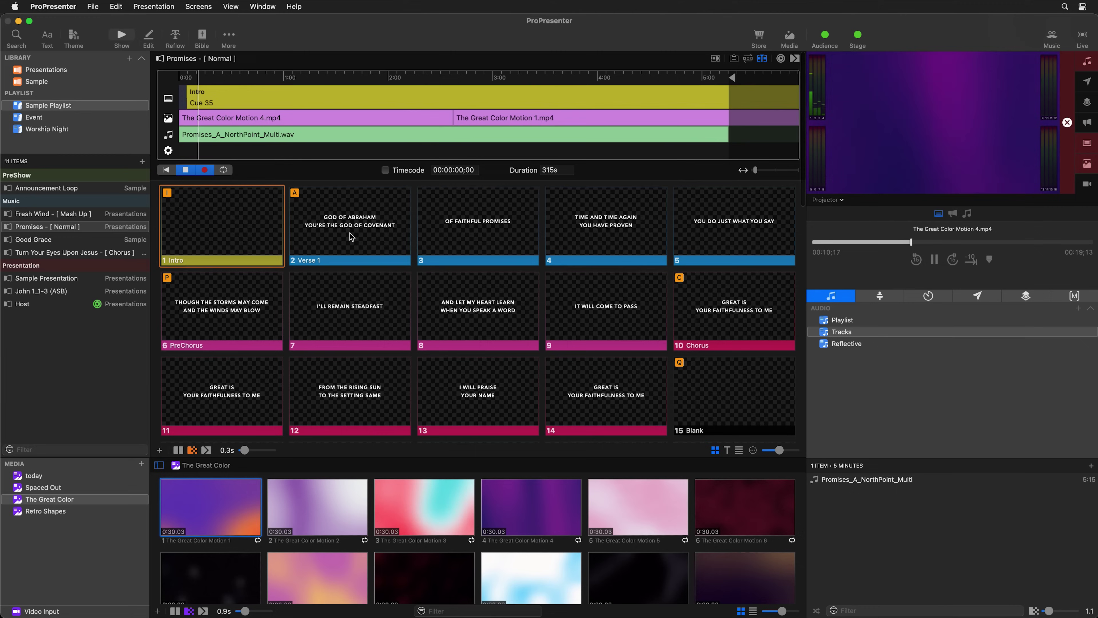
left_click(351, 233)
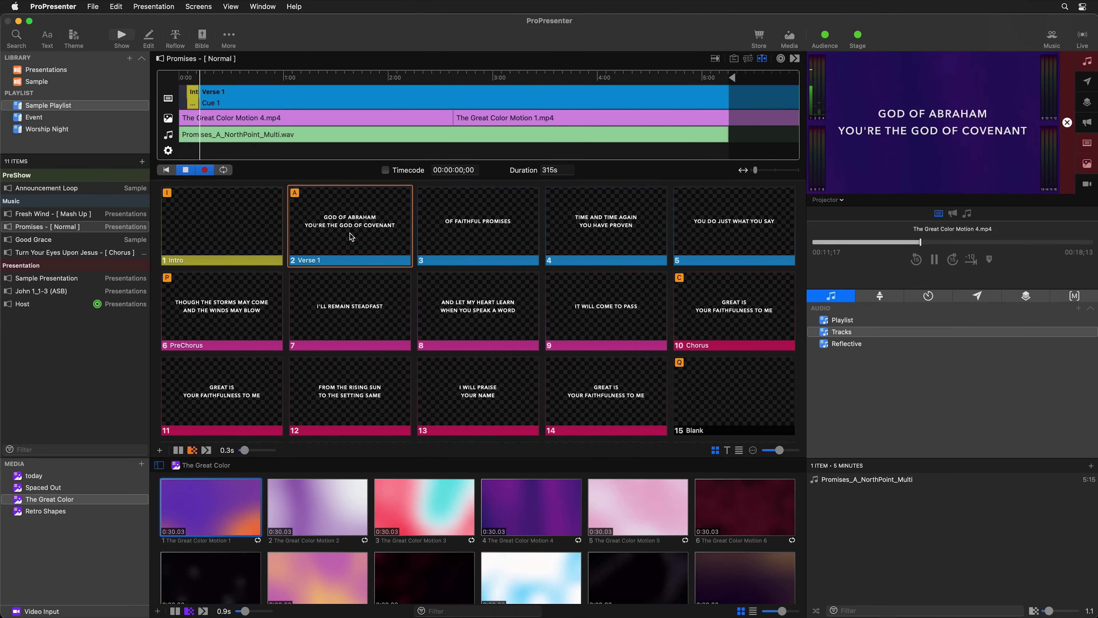
left_click(484, 230)
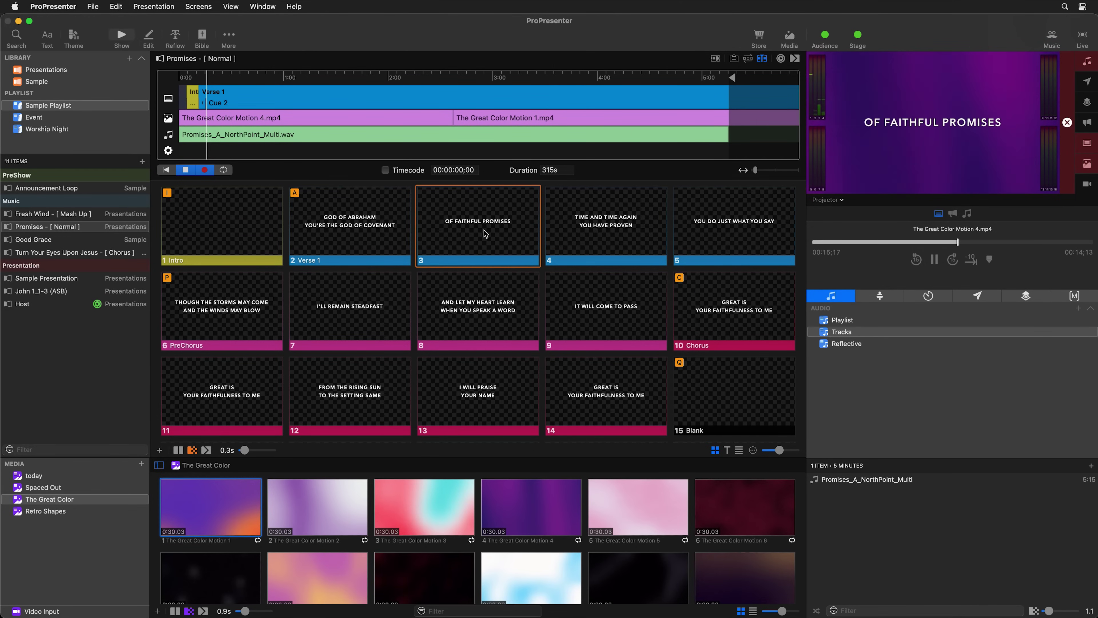
left_click(233, 317)
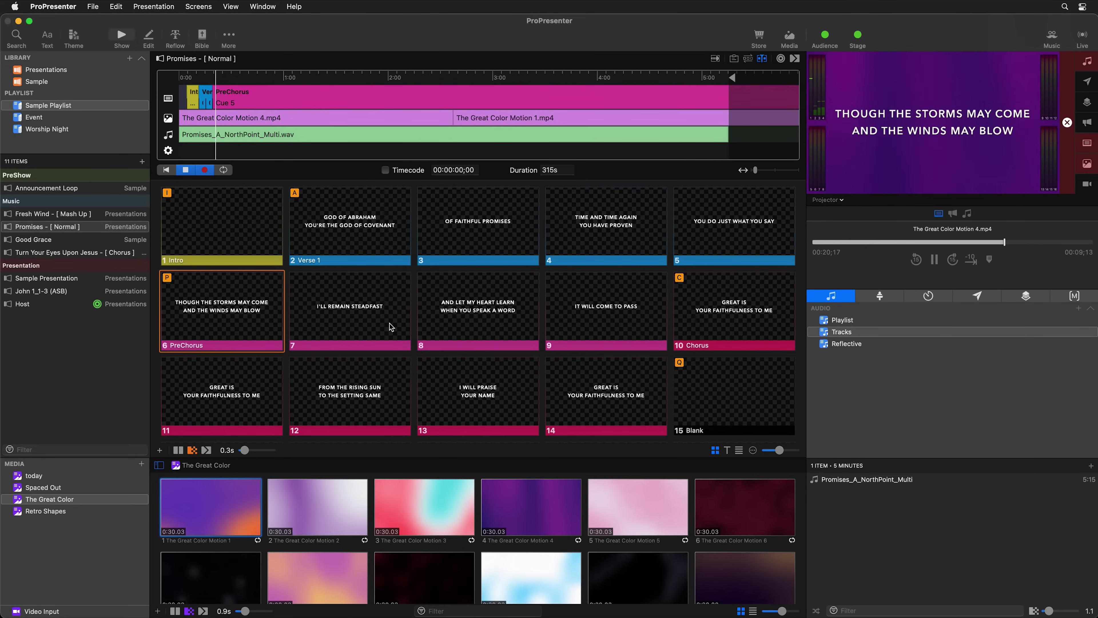
left_click(378, 314)
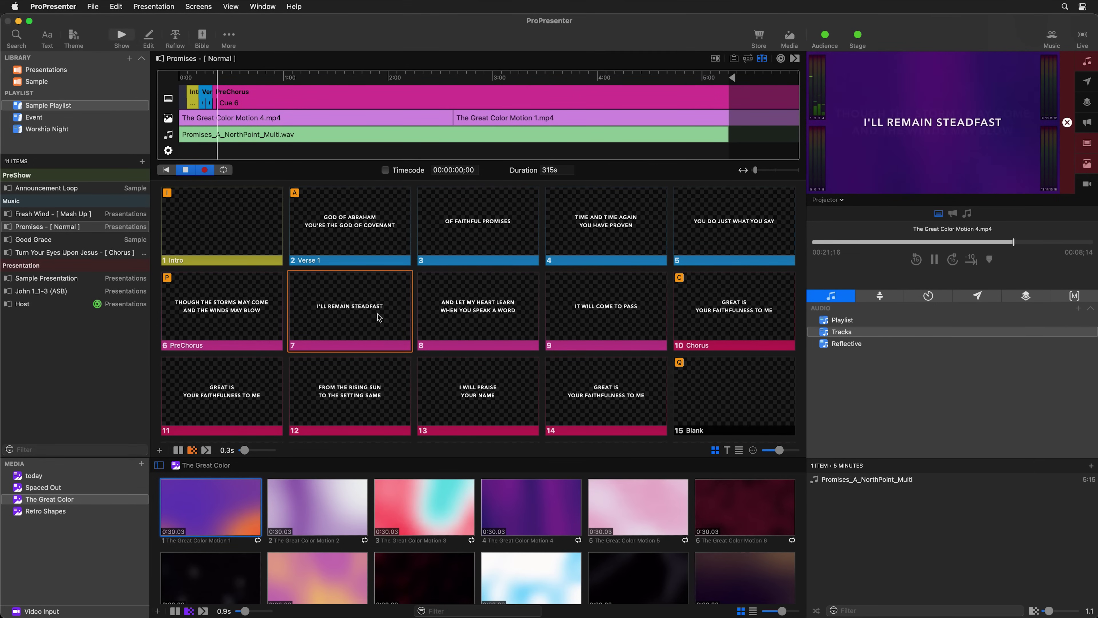
left_click(741, 308)
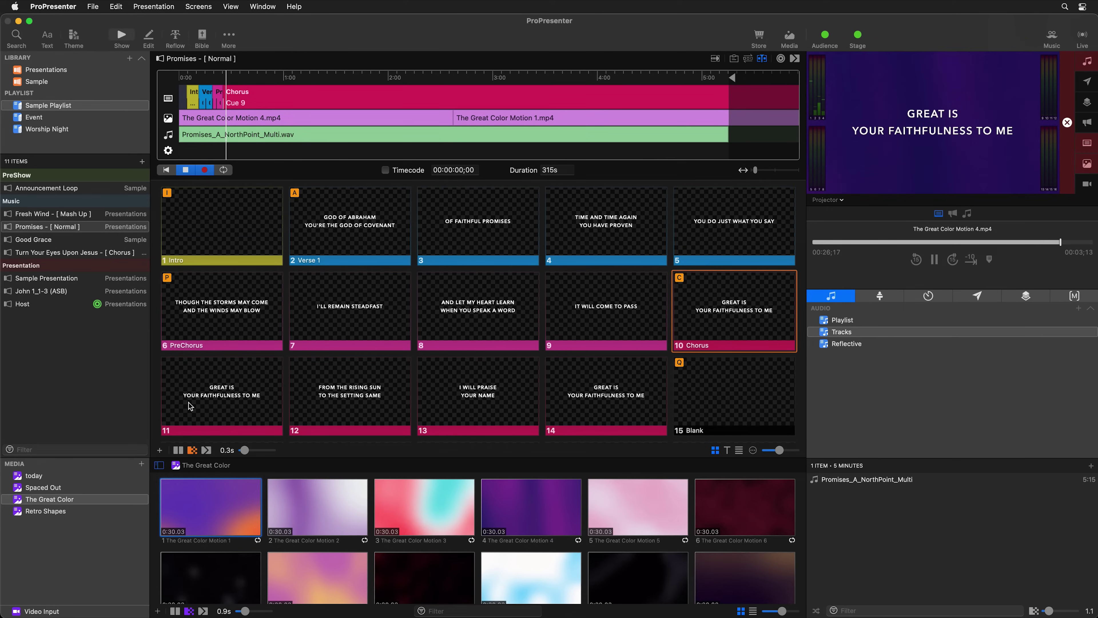
left_click(221, 399)
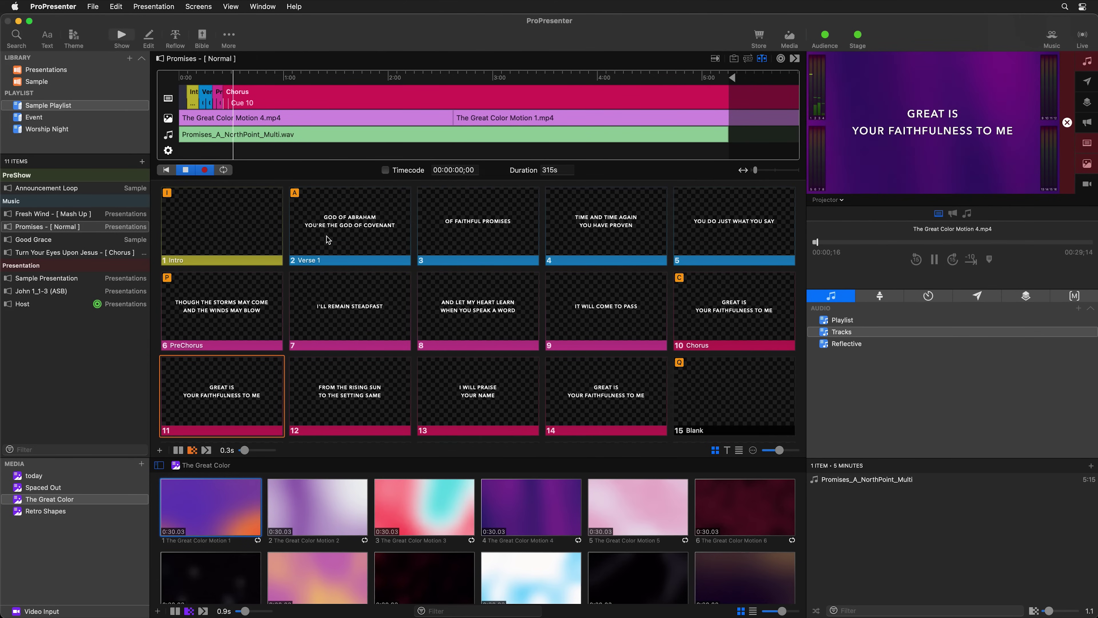
Step: Stop recording and add the Music macro near the start and Lights: Song 1 around 0:28
left_click(185, 171)
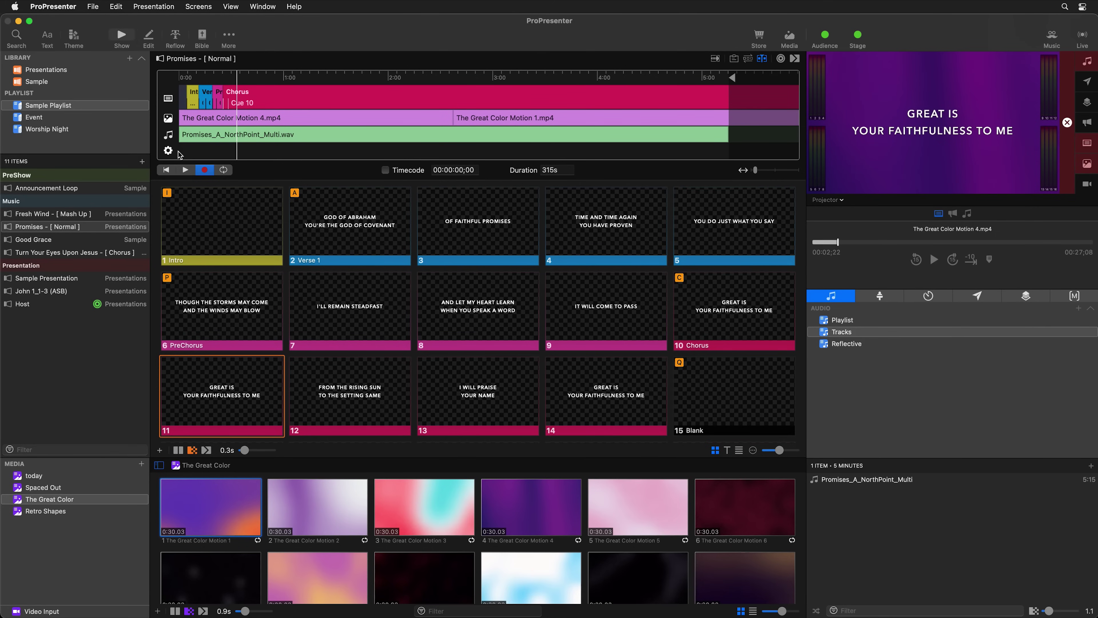
left_click(1075, 296)
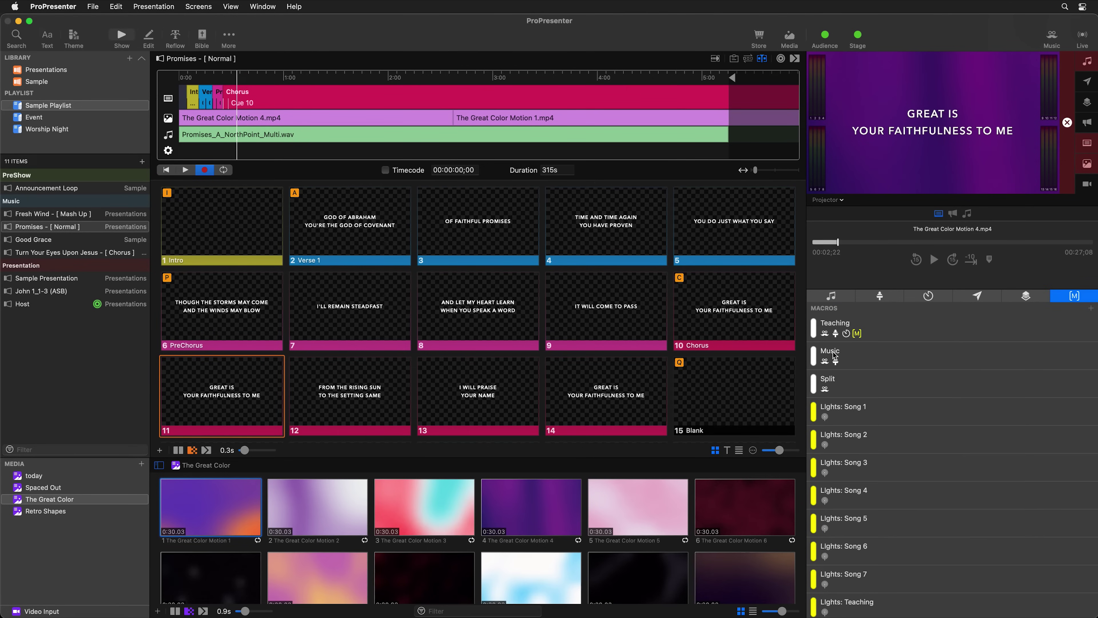
left_click_drag(834, 367, 181, 155)
left_click_drag(182, 155, 181, 152)
left_click(229, 77)
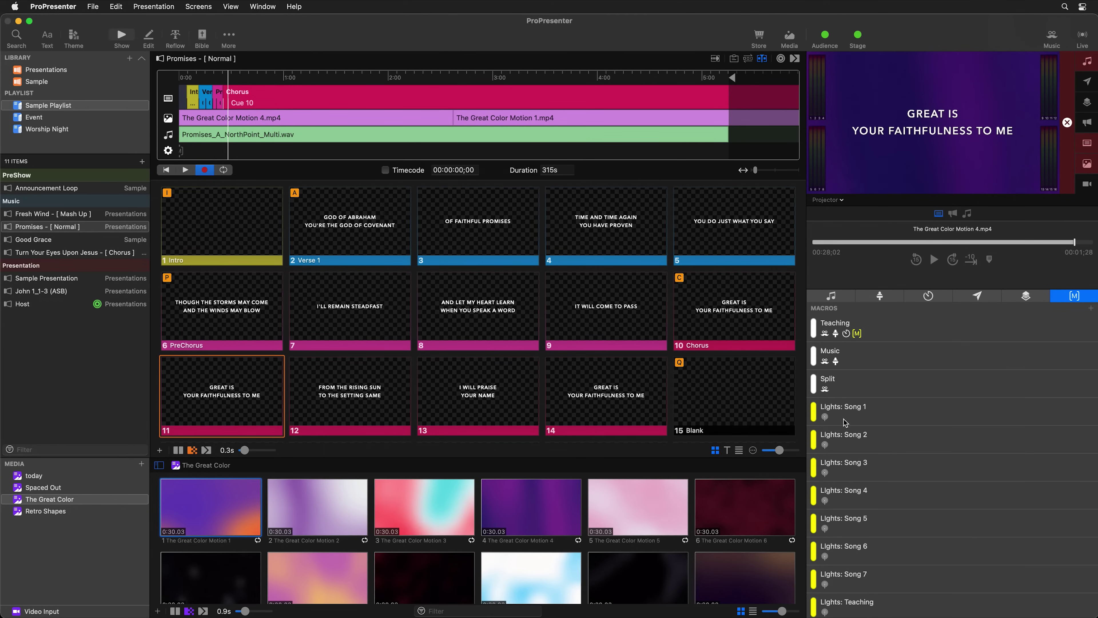
left_click_drag(845, 419, 231, 152)
Step: Shift the Chorus cue later on the timeline, to about 0:29
left_click(240, 100)
left_click(232, 99)
left_click_drag(232, 98, 246, 104)
left_click(254, 102)
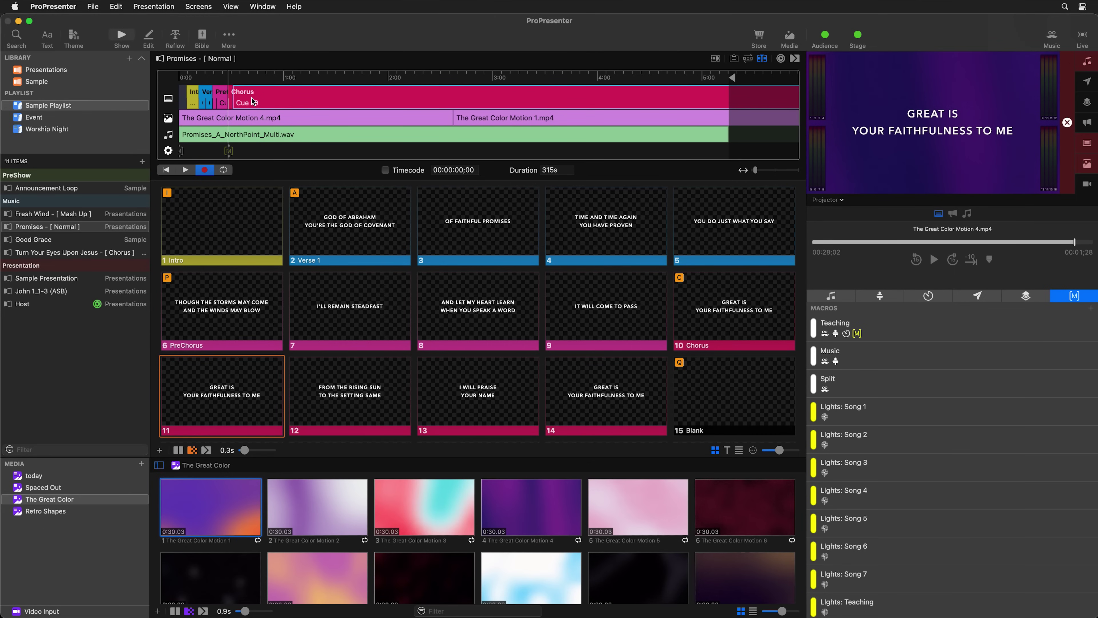
Step: Delete the old Chorus cue and re-record slides 11, 12 and 13 from 0:26, ending on 'I Will Praise / Your Name'
key("Delete")
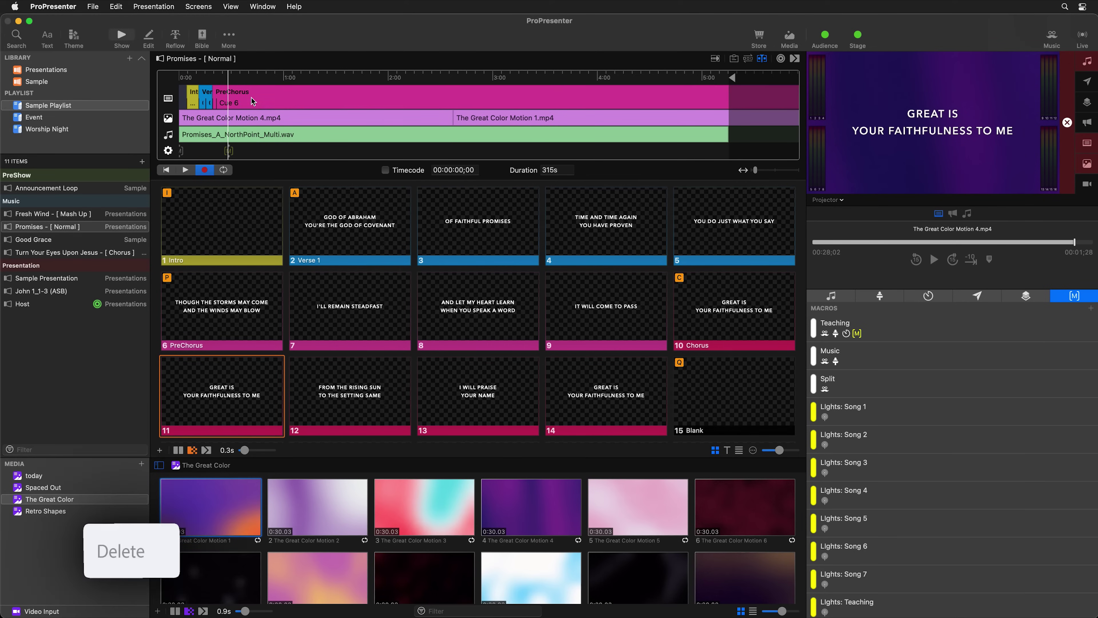
left_click(225, 81)
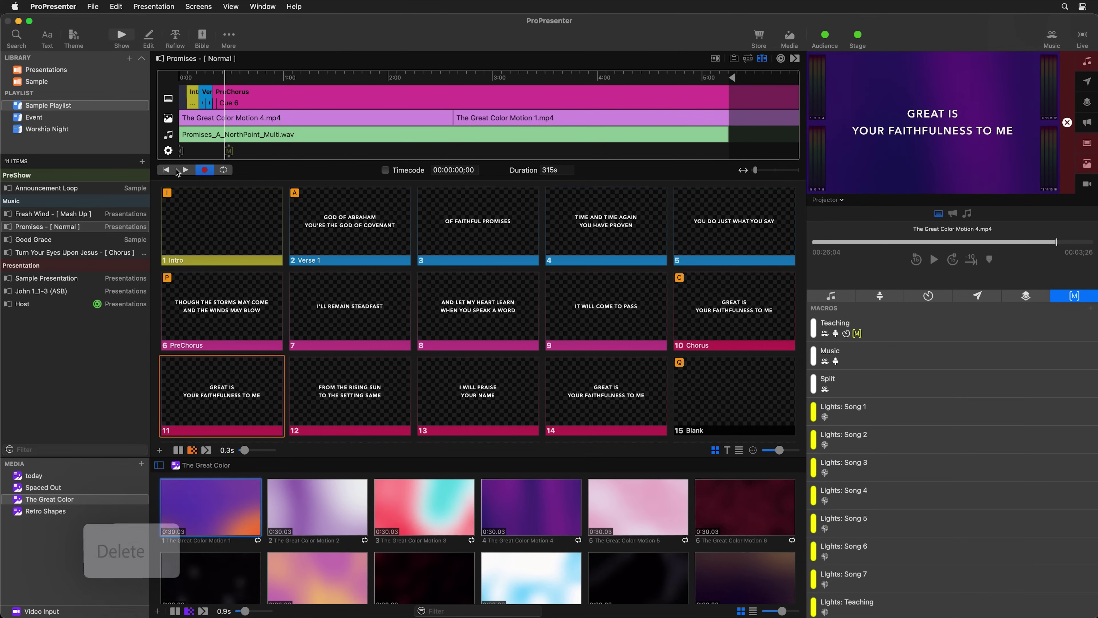
left_click(181, 169)
left_click(350, 329)
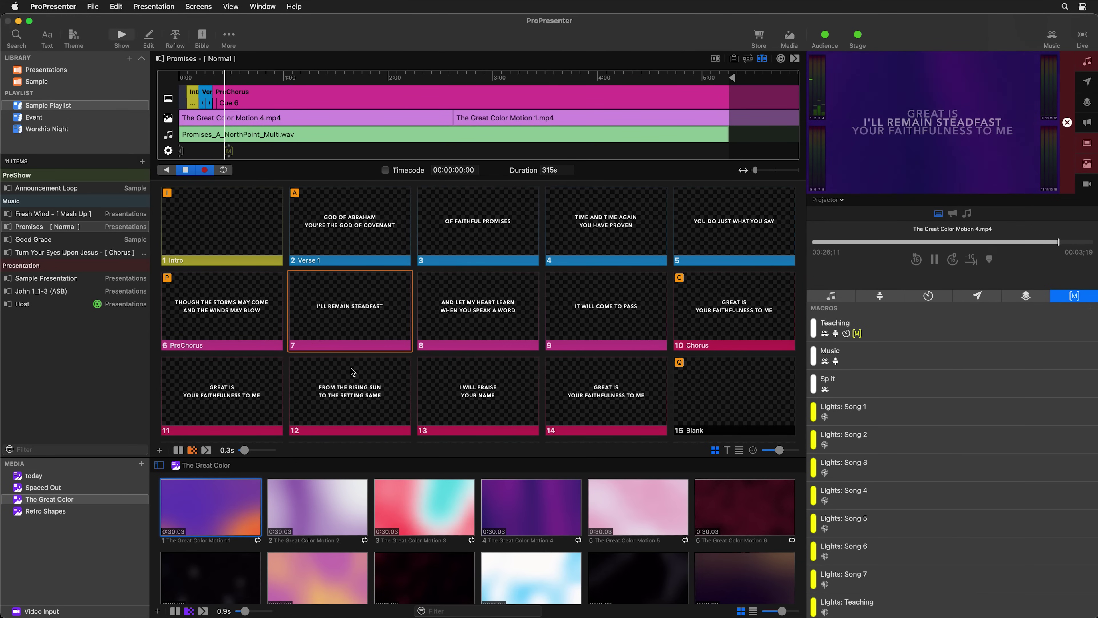
left_click(239, 408)
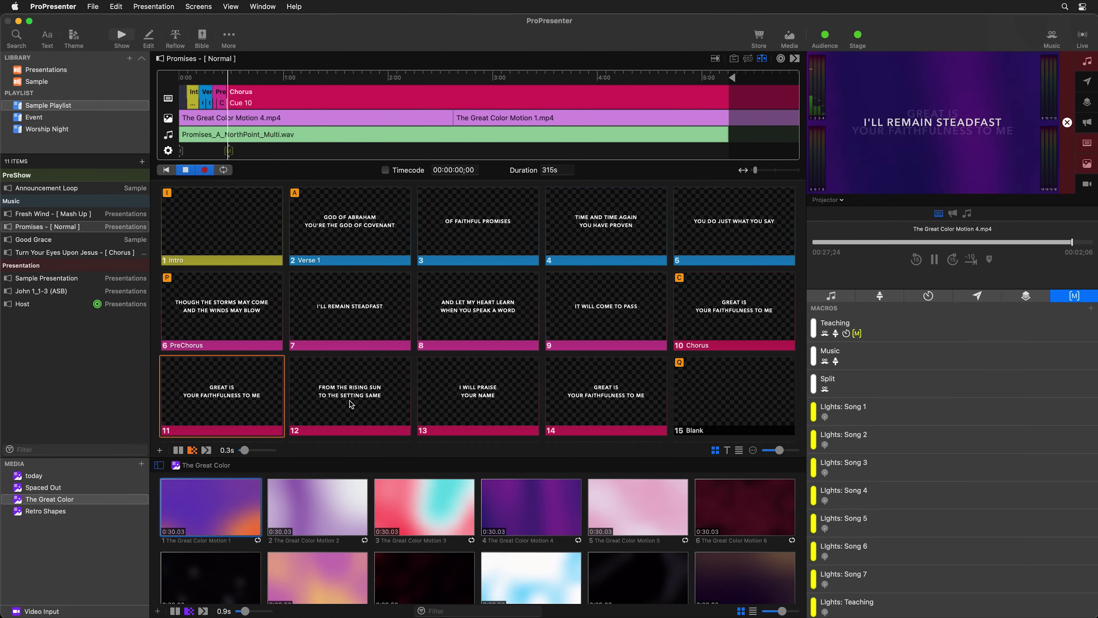
left_click(379, 399)
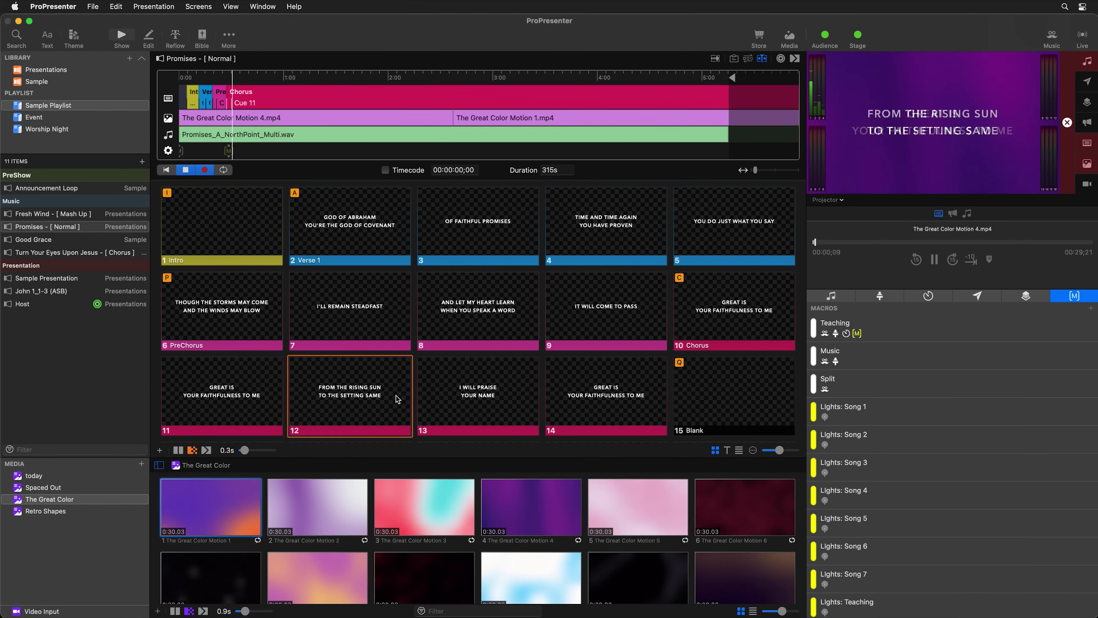
left_click(499, 410)
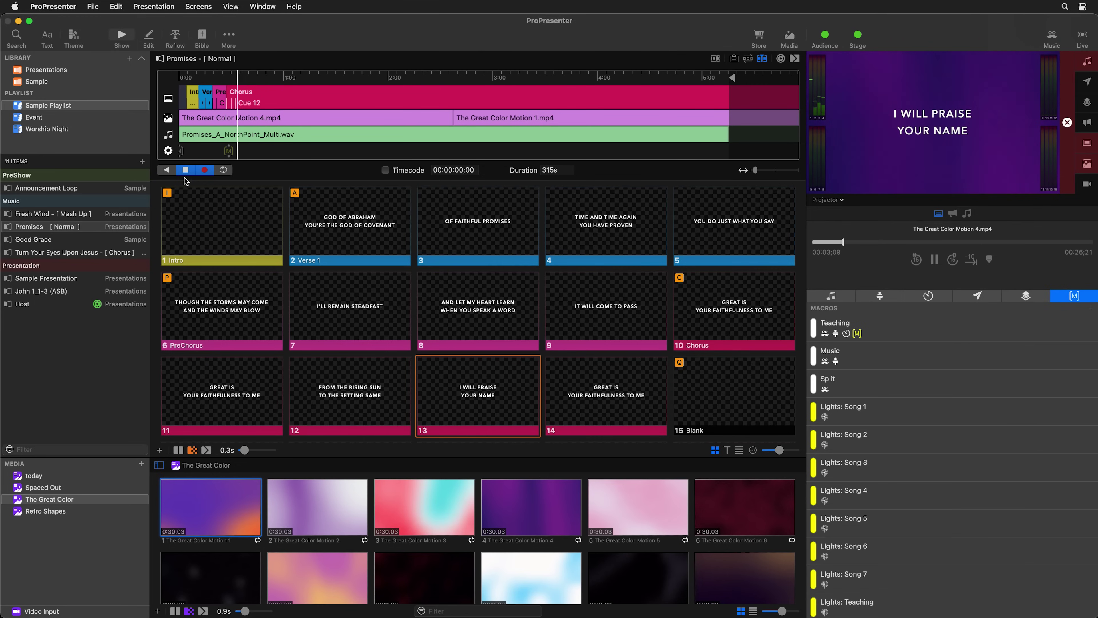
left_click(185, 170)
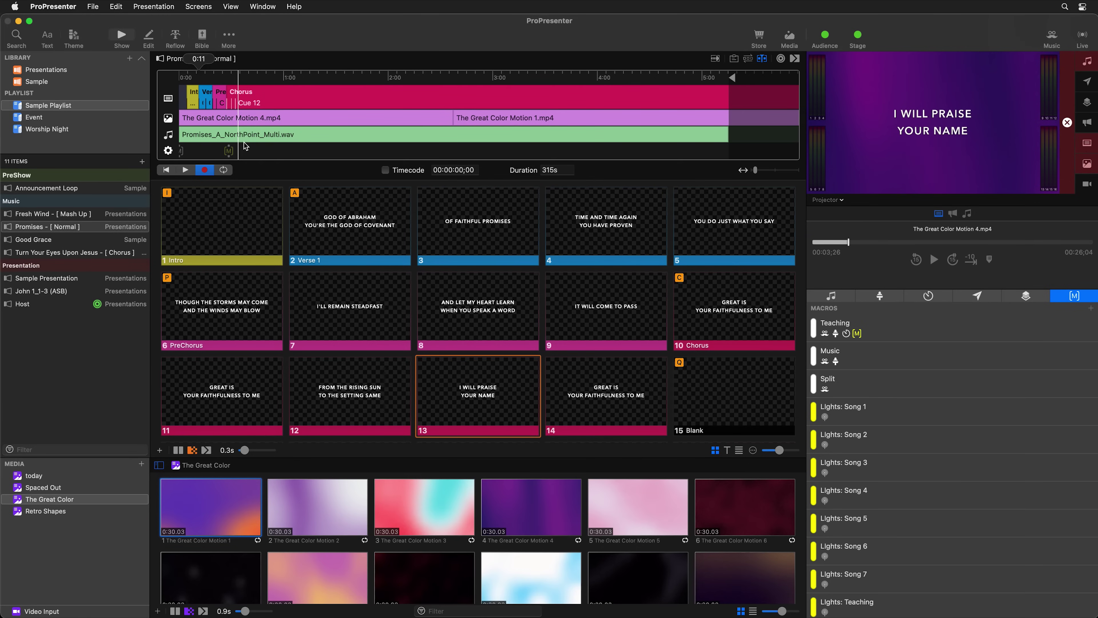
Step: Check the video, audio and macro clip menus, then delete both [M] macro cues from the action track
right_click(255, 117)
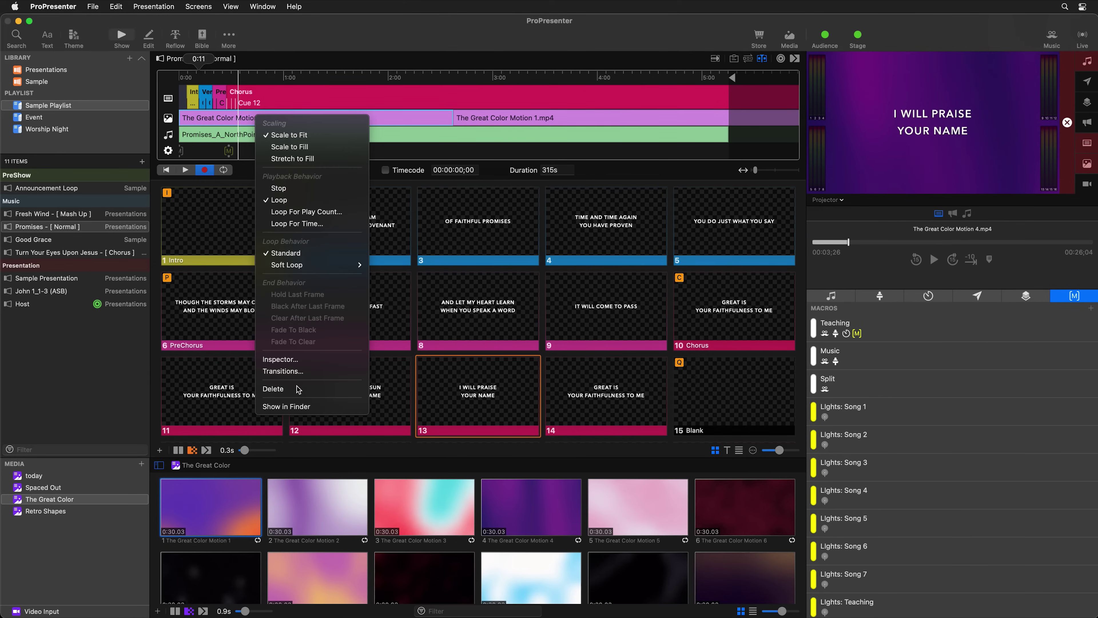
left_click(206, 155)
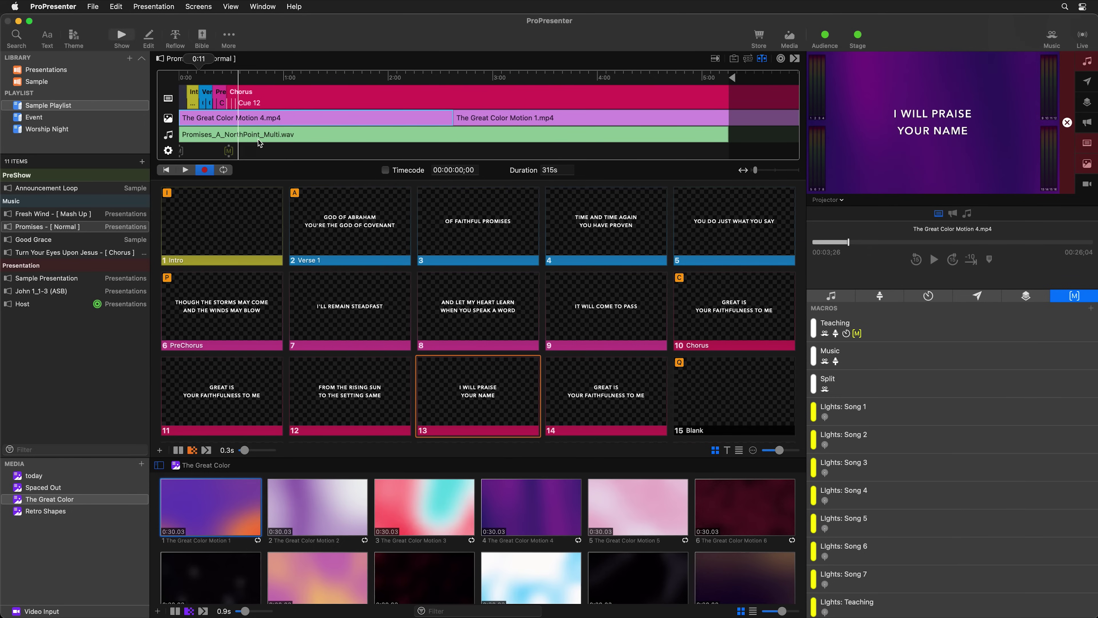
right_click(259, 137)
left_click(244, 155)
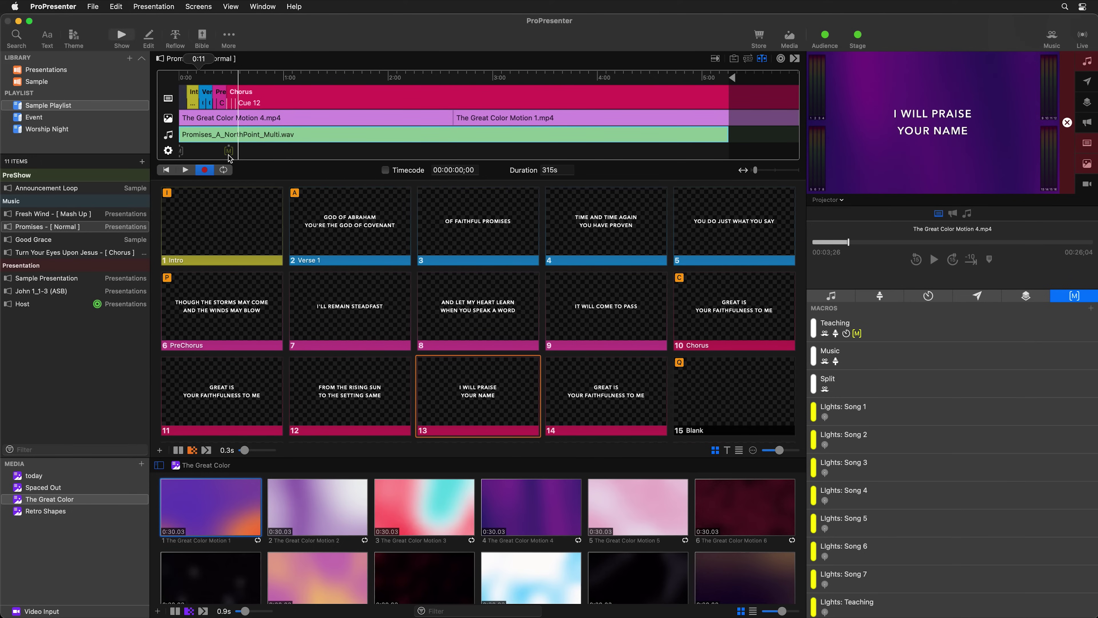
right_click(230, 152)
mouse_move(231, 157)
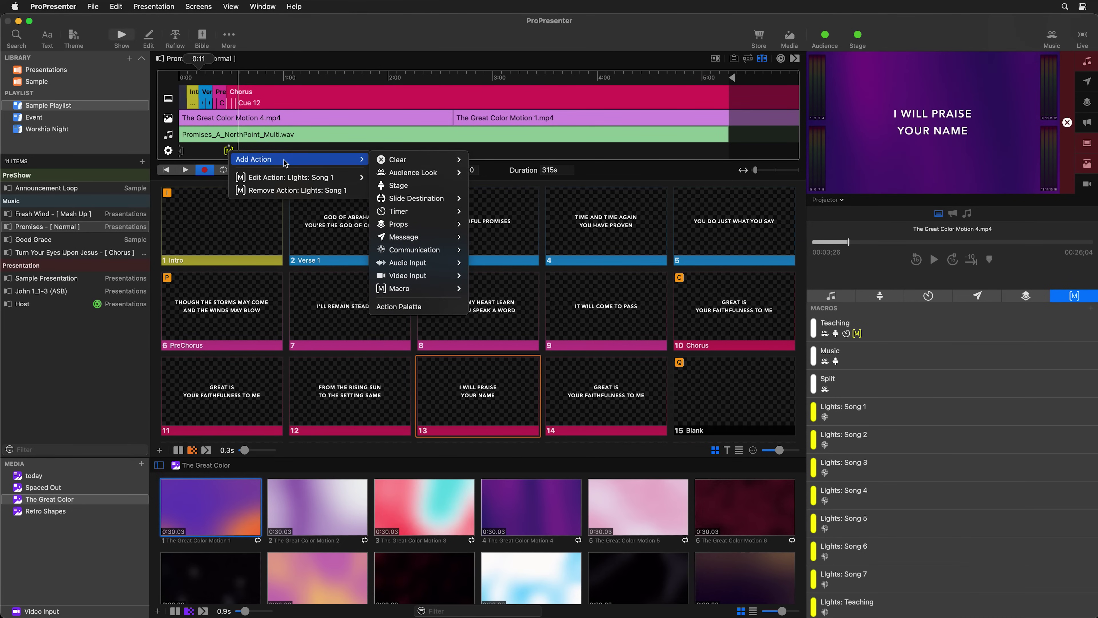
mouse_move(296, 178)
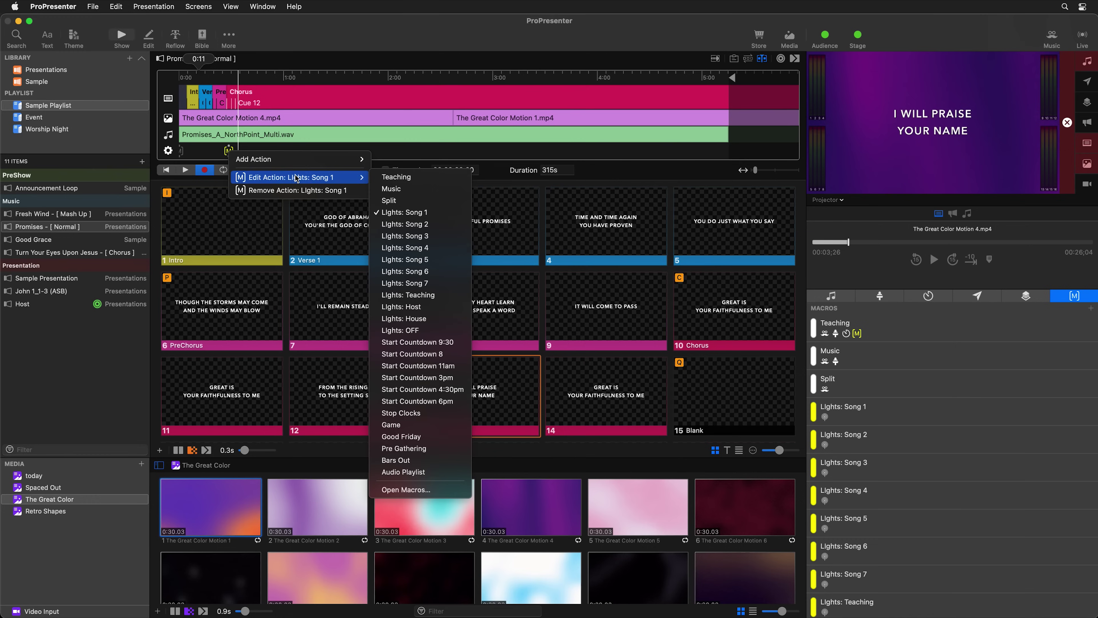
left_click(402, 155)
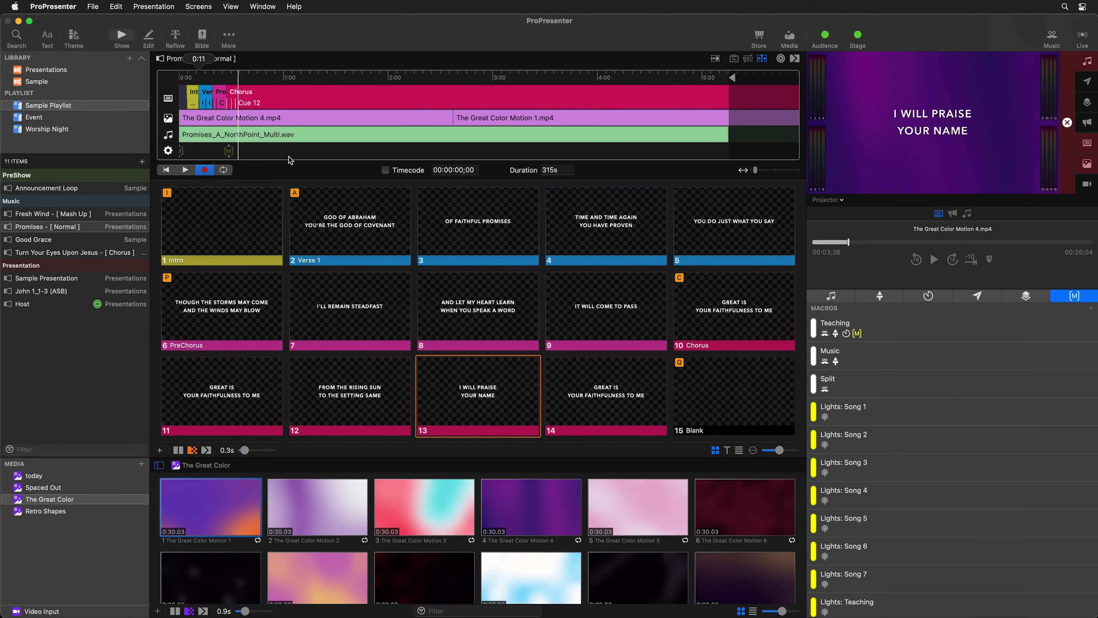
key("BackSpace")
Step: Put a Music macro cue on the Promises action track via Add Action > Macro
right_click(196, 156)
mouse_move(226, 158)
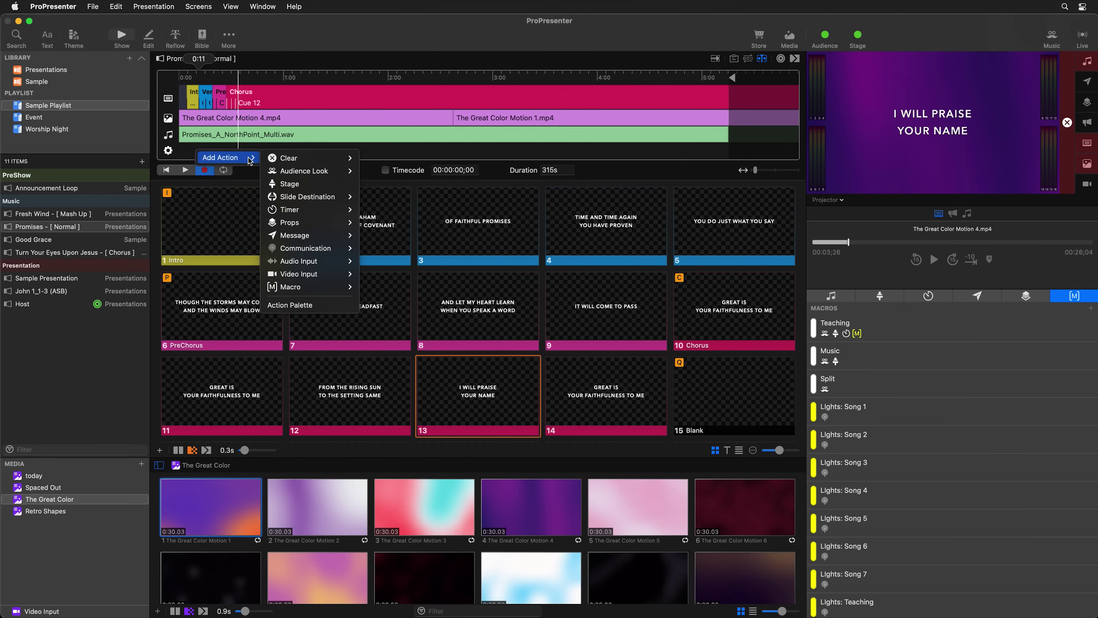
mouse_move(311, 287)
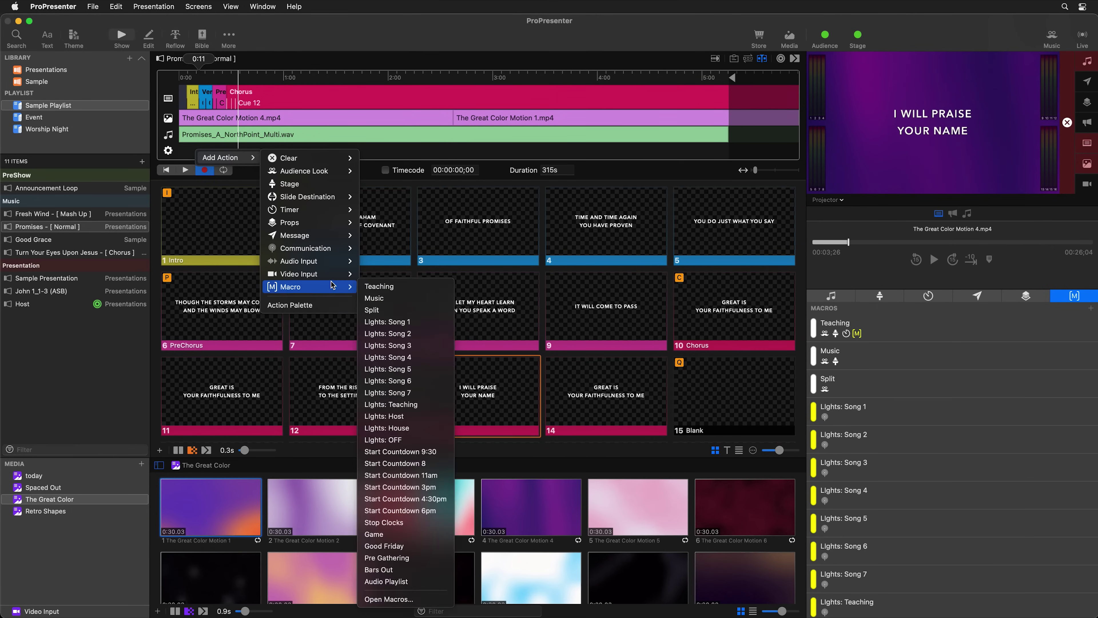
left_click(390, 298)
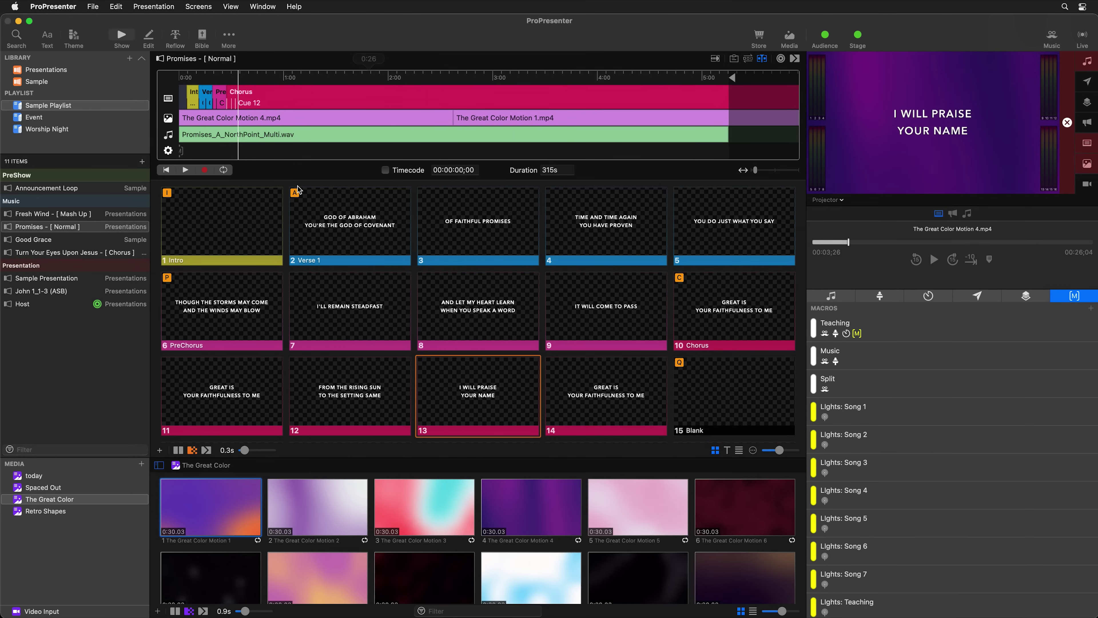
Step: Test the timeline cues by sending slides 3, 4, 7, 2 (Verse 1) and 8 live and moving the playhead
left_click(465, 236)
left_click(605, 239)
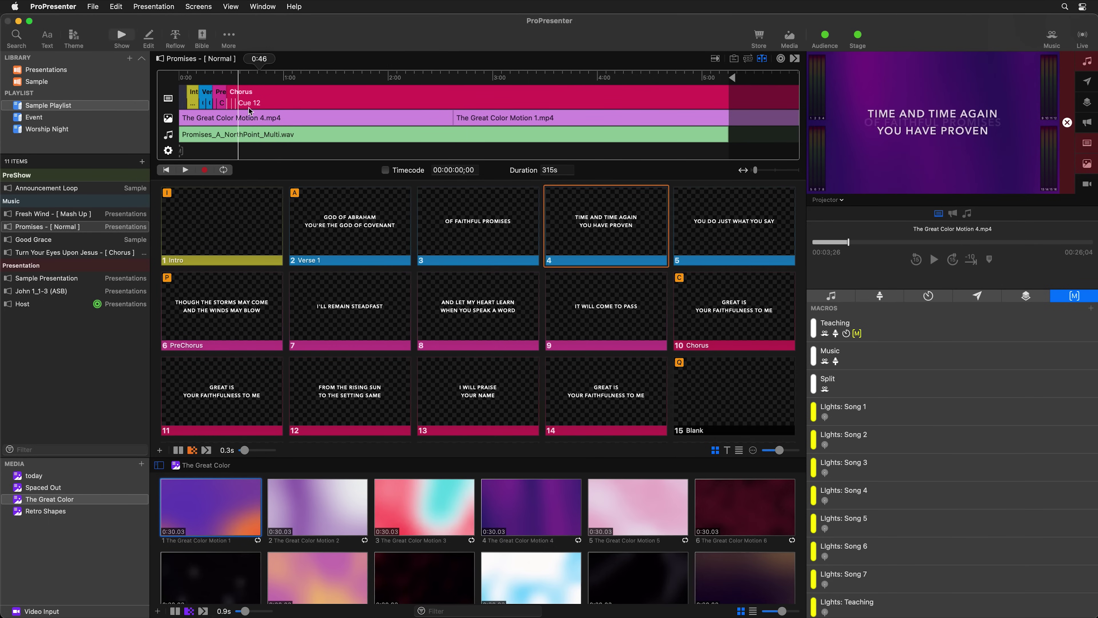
left_click(325, 96)
left_click(448, 214)
left_click(364, 309)
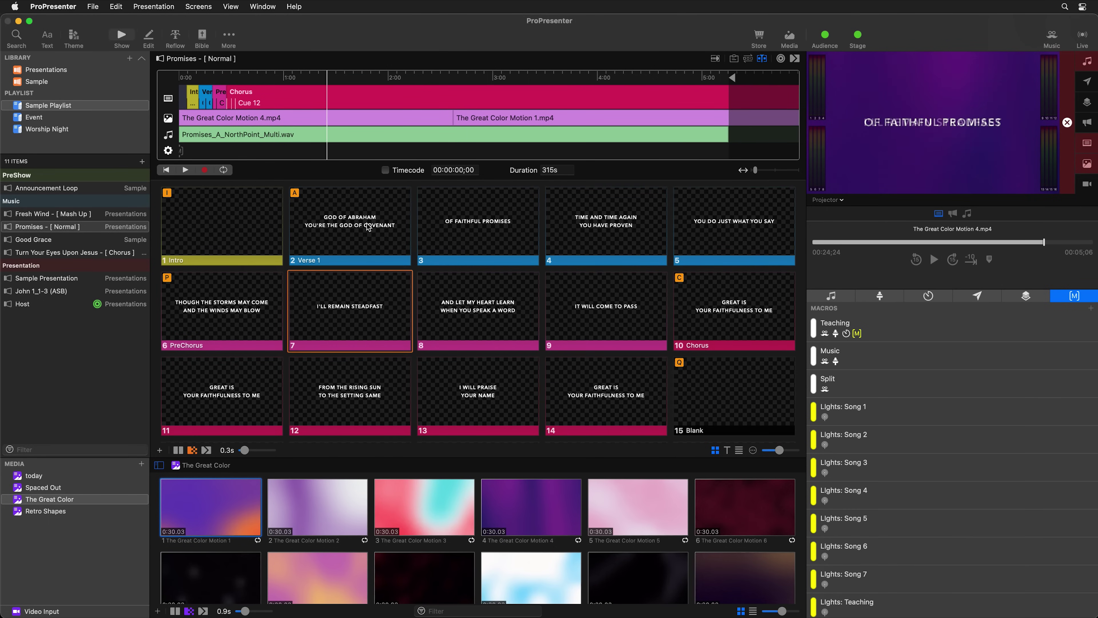
left_click(368, 228)
left_click(460, 316)
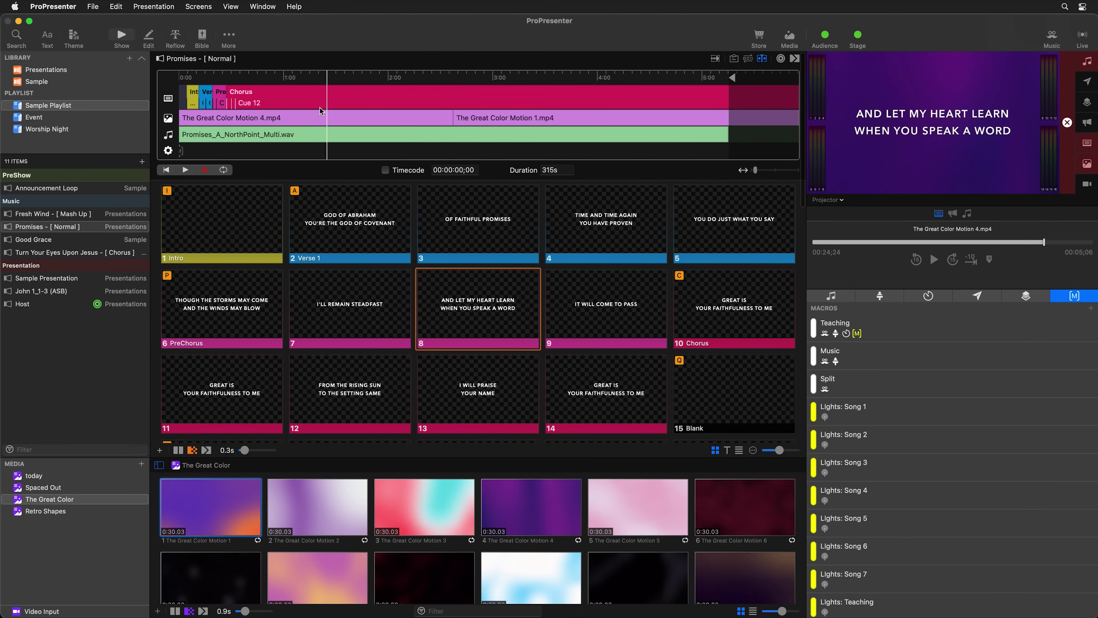
Step: Rewind the Promises timeline to the start, play it, then stop playback
left_click(167, 171)
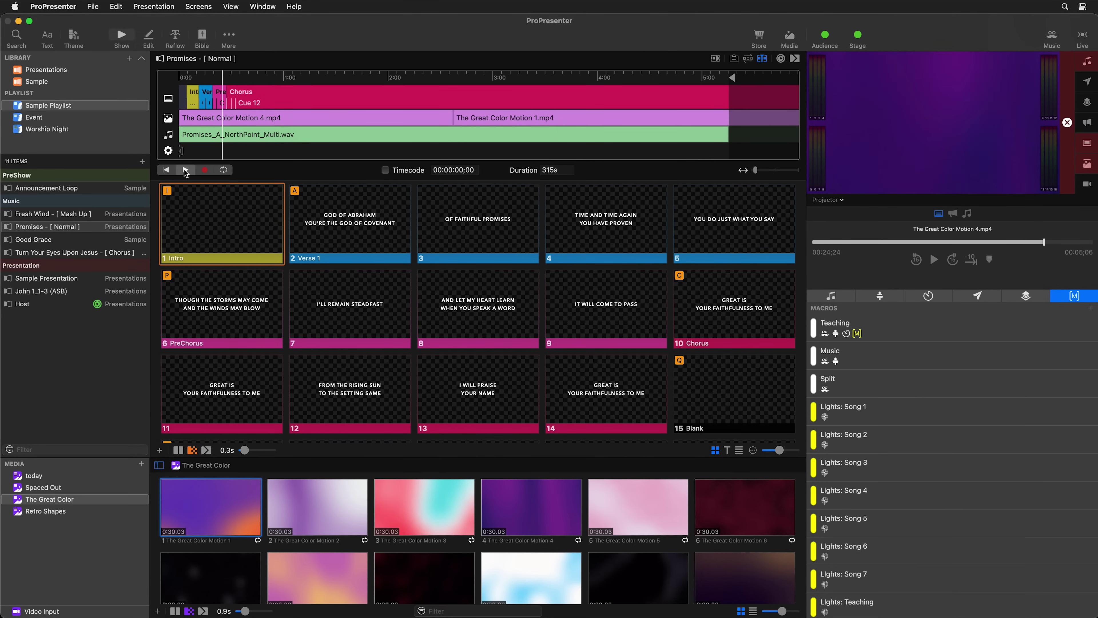
left_click(186, 170)
left_click(186, 171)
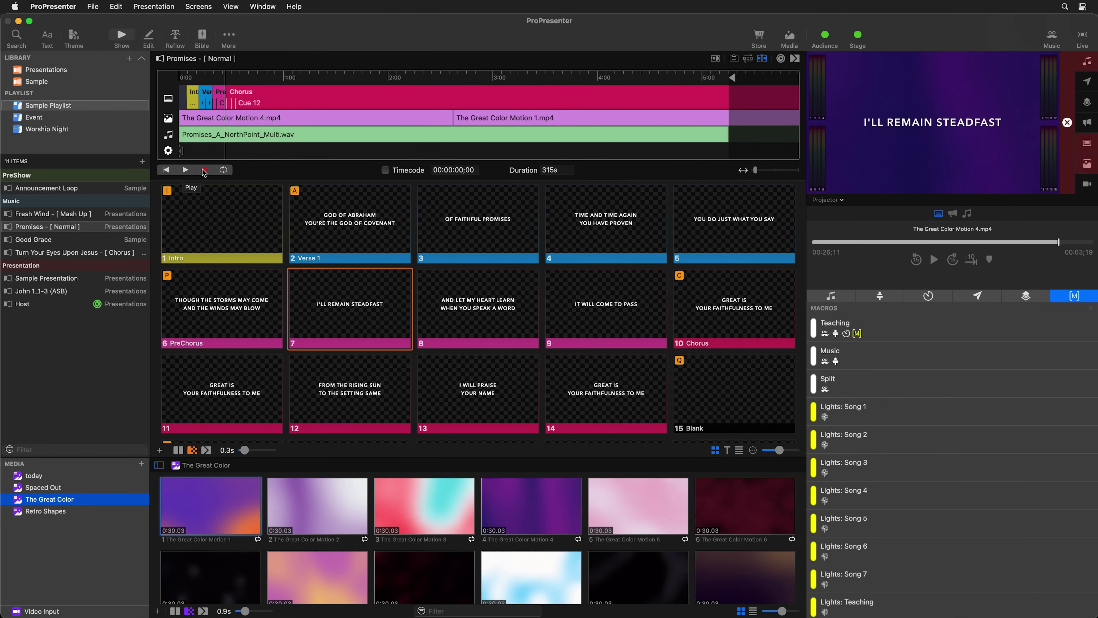
Step: Open Configure Clear Groups and reveal the Presentation group's Stop Timeline option
right_click(1068, 161)
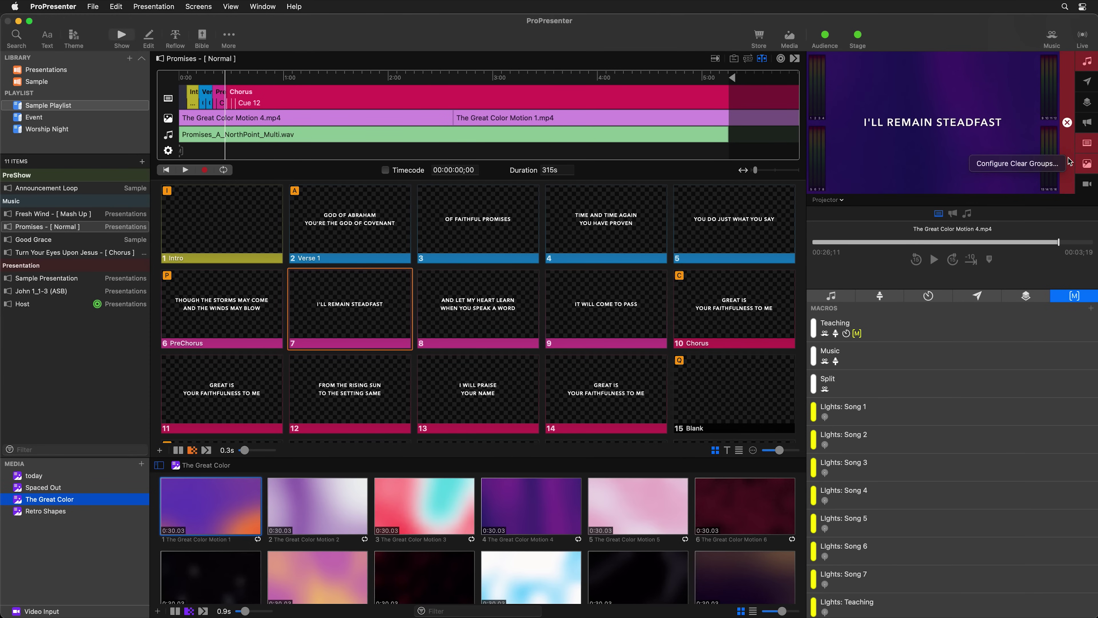
left_click(1044, 165)
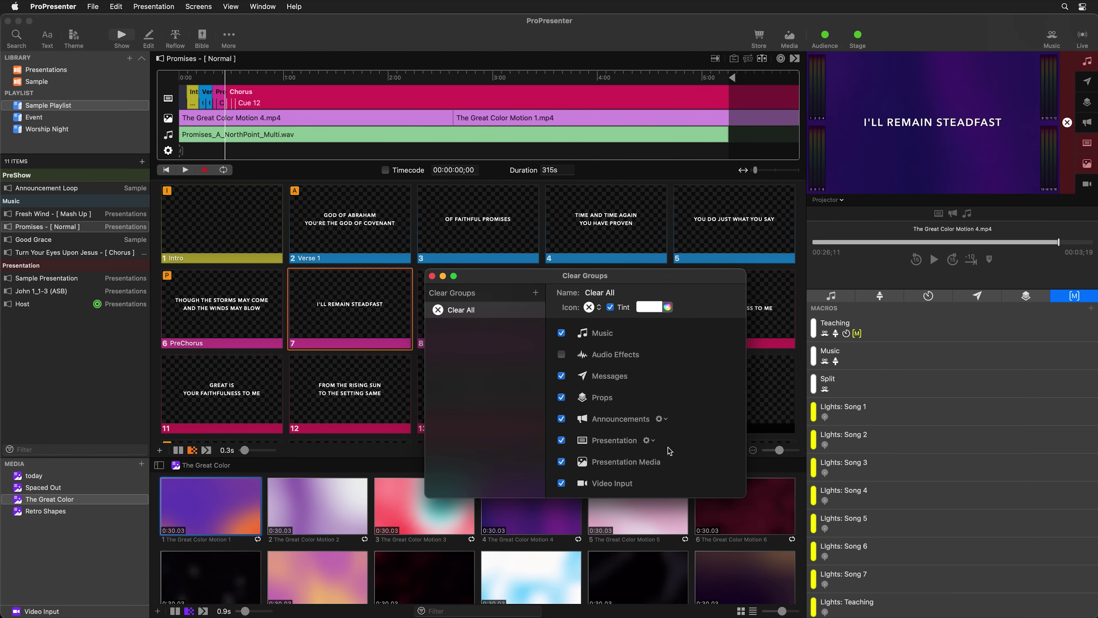
left_click(653, 440)
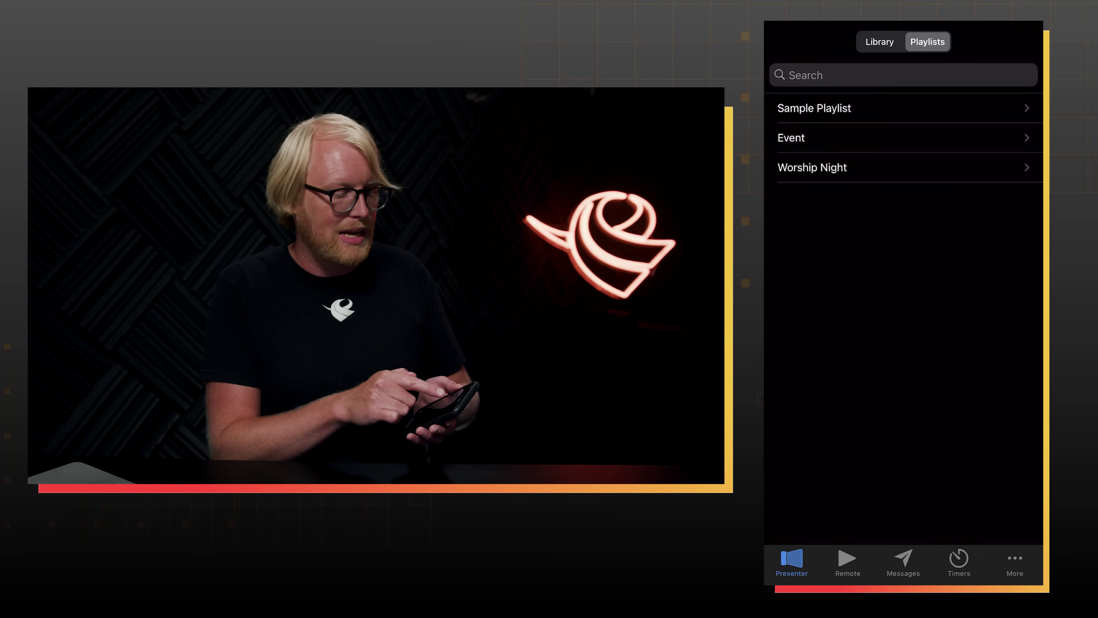
Step: On the phone, open Promises - [ Normal ] from Sample Playlist and start its timeline playing
left_click(814, 108)
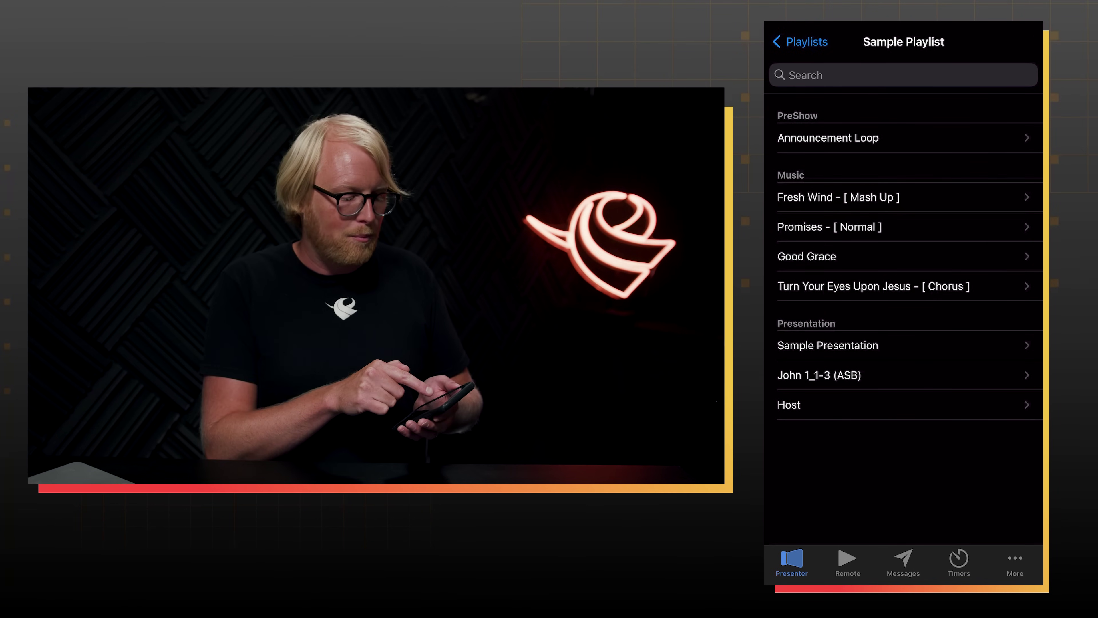
left_click(829, 226)
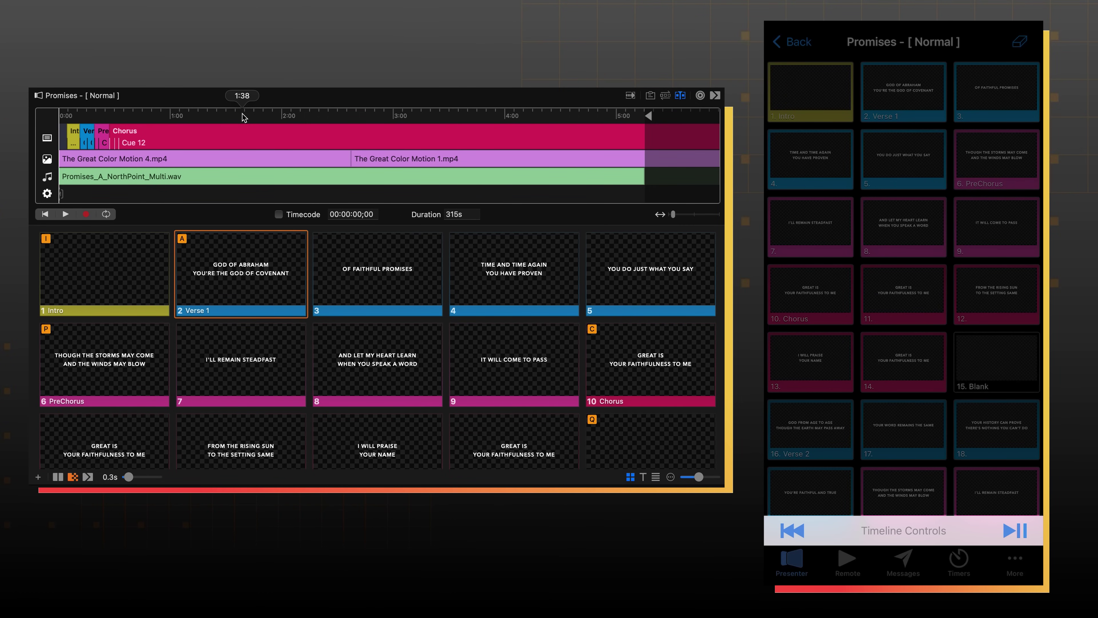
left_click(1015, 530)
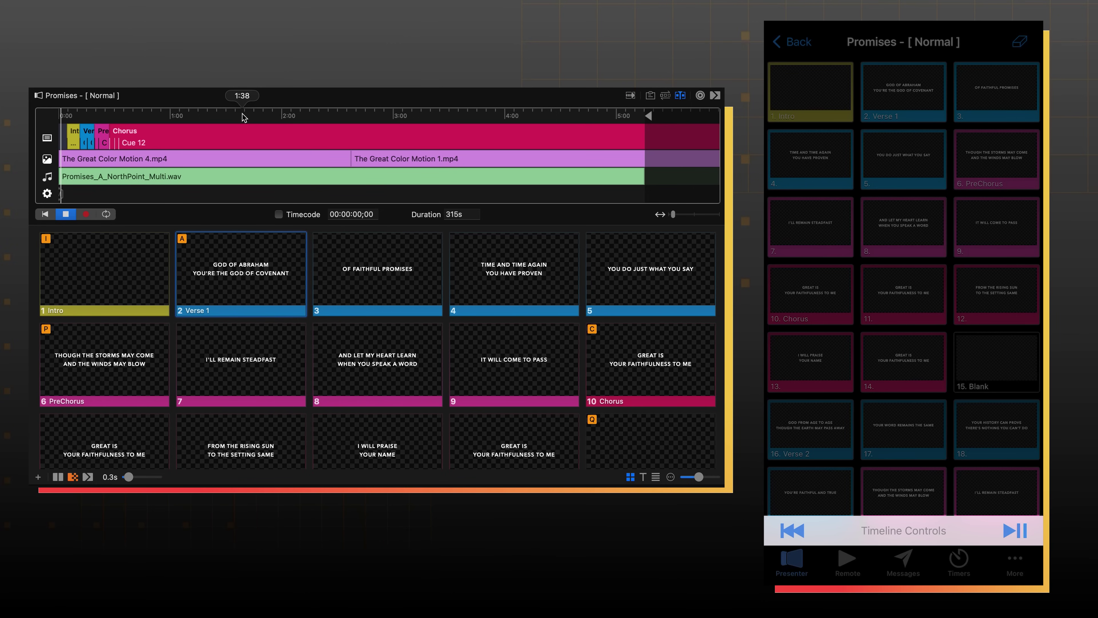